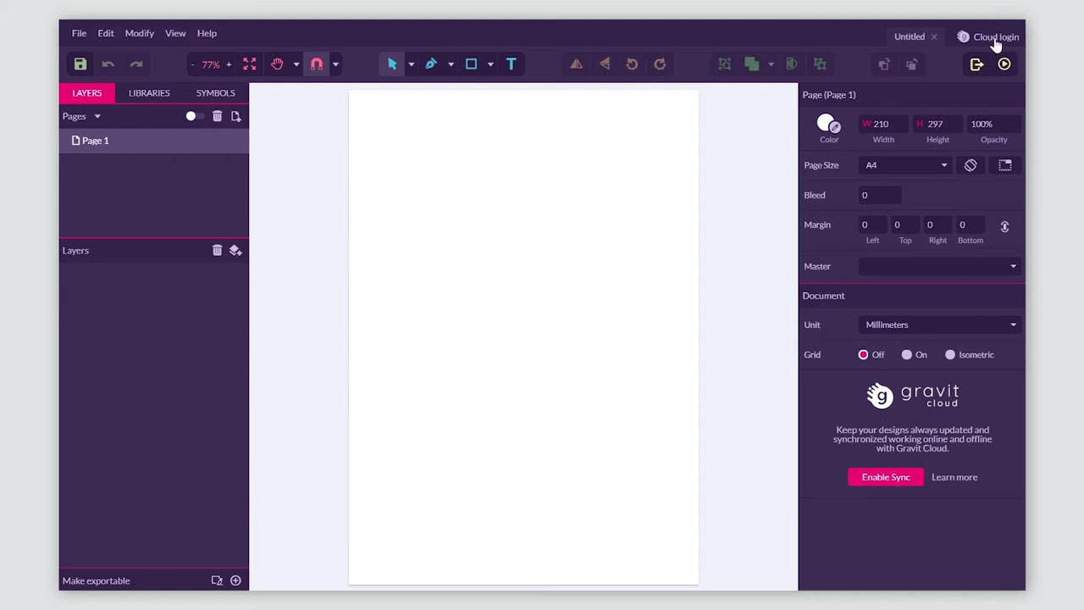
Step: Create a new A4 design and draw a rectangle near the page centre, rotated to about -118.1°
{"action": "left_click", "coordinate": [542, 443]}
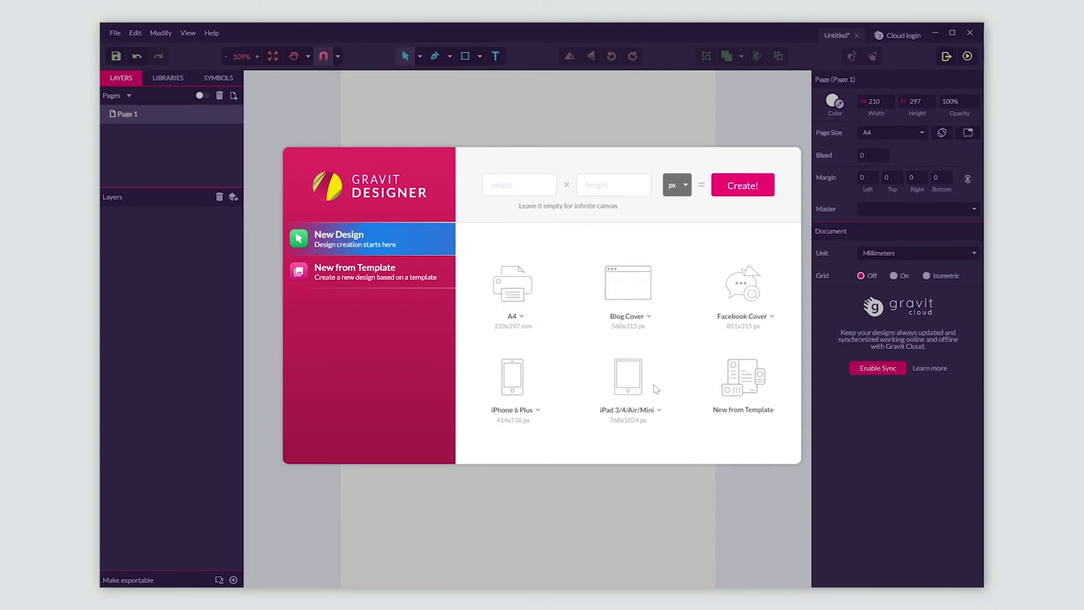
{"action": "left_click", "coordinate": [503, 291]}
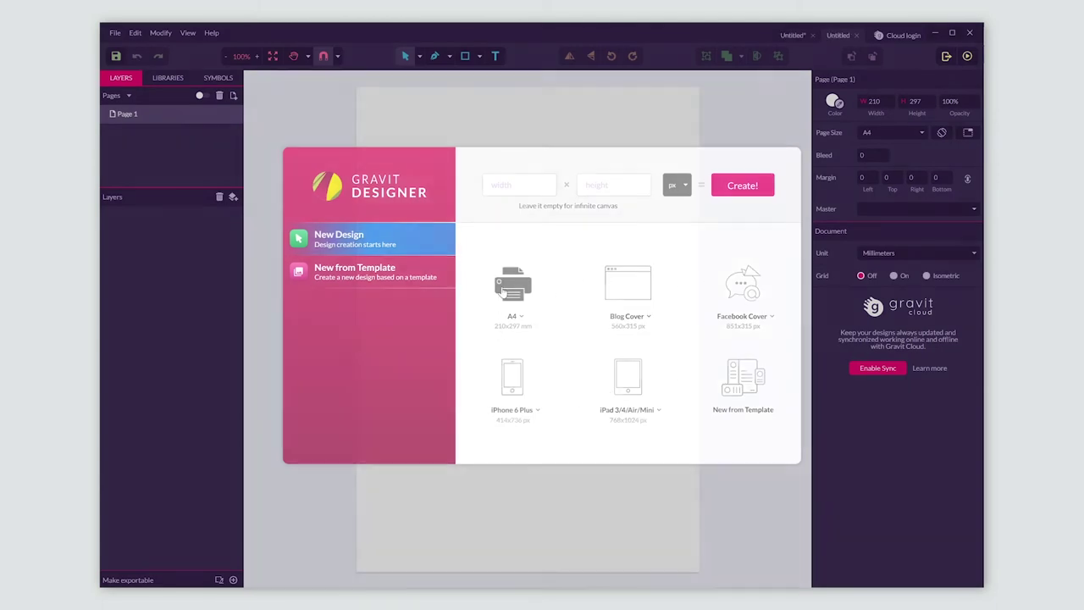
{"action": "key", "text": "r"}
{"action": "left_click_drag", "start_coordinate": [436, 371], "coordinate": [603, 241]}
{"action": "left_click_drag", "start_coordinate": [522, 229], "coordinate": [617, 373]}
Step: Change the rectangle's fill colour to dark red
{"action": "left_click", "coordinate": [826, 299]}
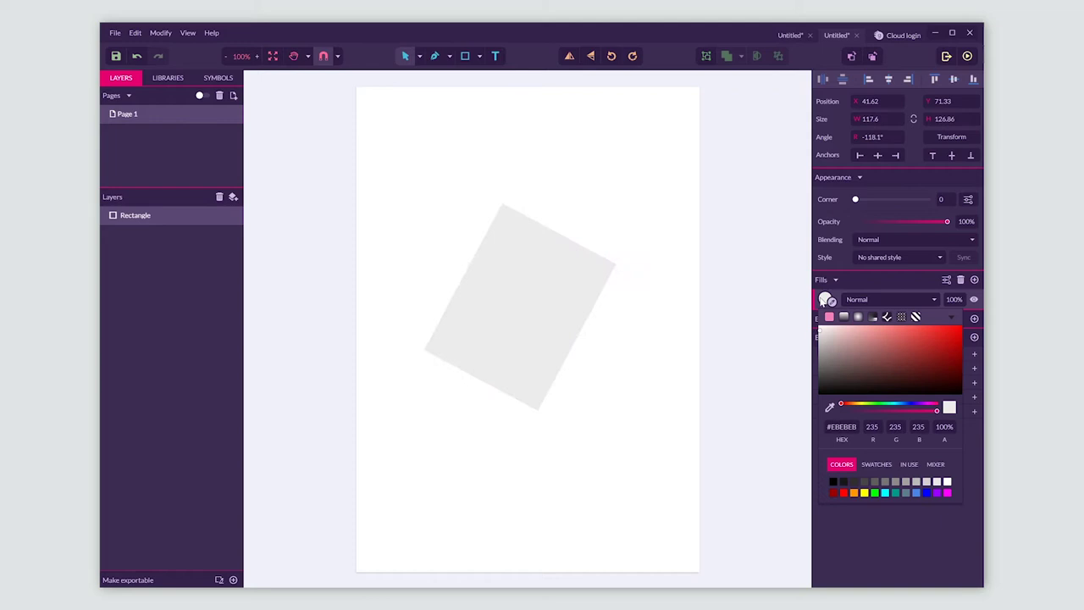
{"action": "left_click", "coordinate": [949, 348]}
{"action": "left_click", "coordinate": [836, 280]}
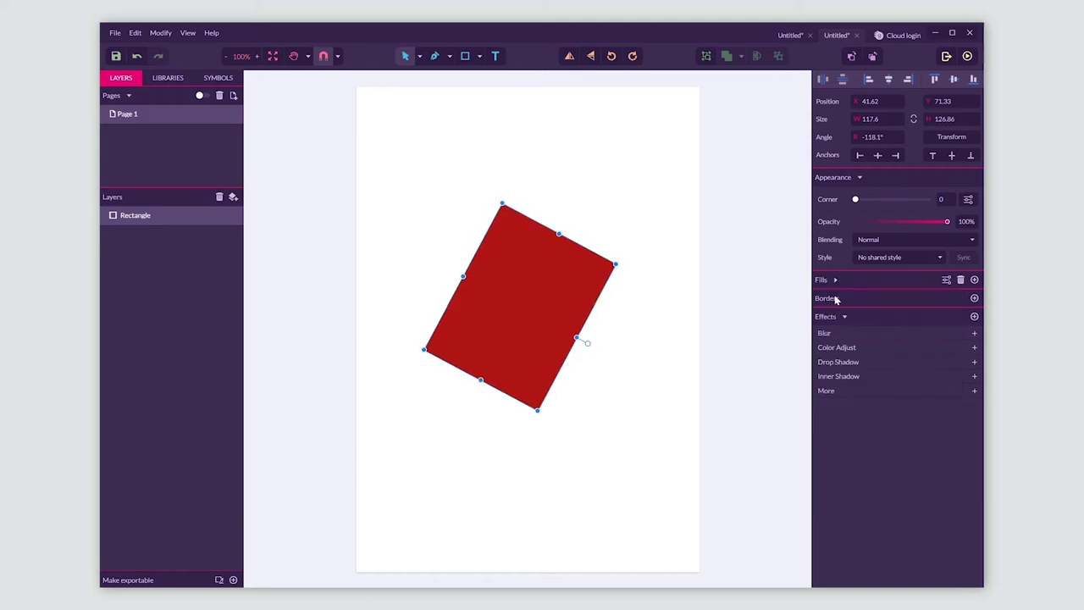
Step: Add a border 30 pt wide to the rectangle and colour it pale pink, #D4A2A2
{"action": "left_click", "coordinate": [974, 299]}
{"action": "left_click", "coordinate": [851, 318]}
{"action": "left_click", "coordinate": [868, 329]}
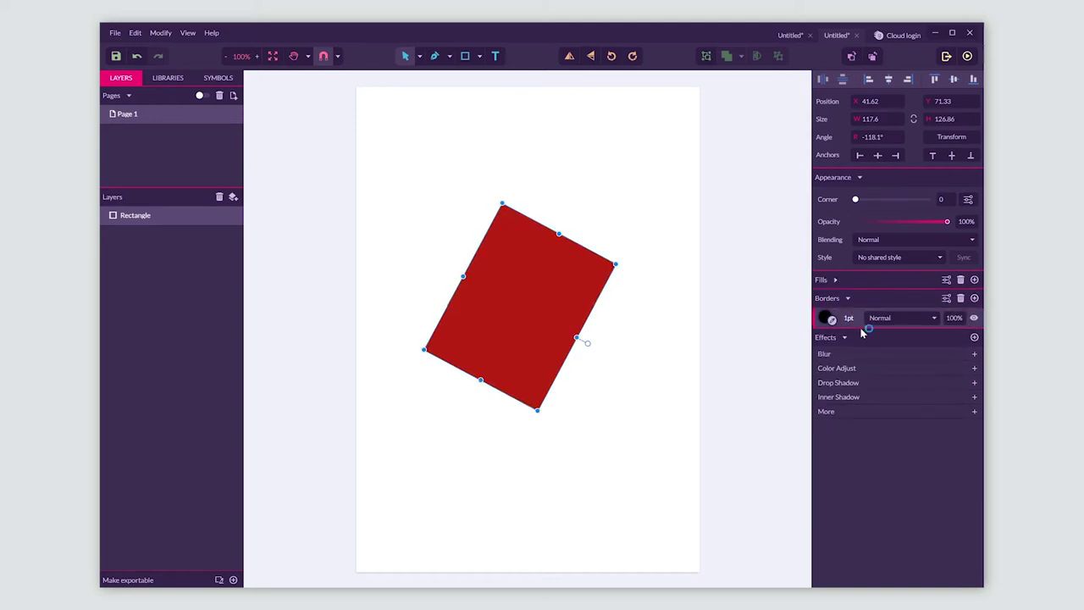
{"action": "type", "text": "30"}
{"action": "key", "text": "Return"}
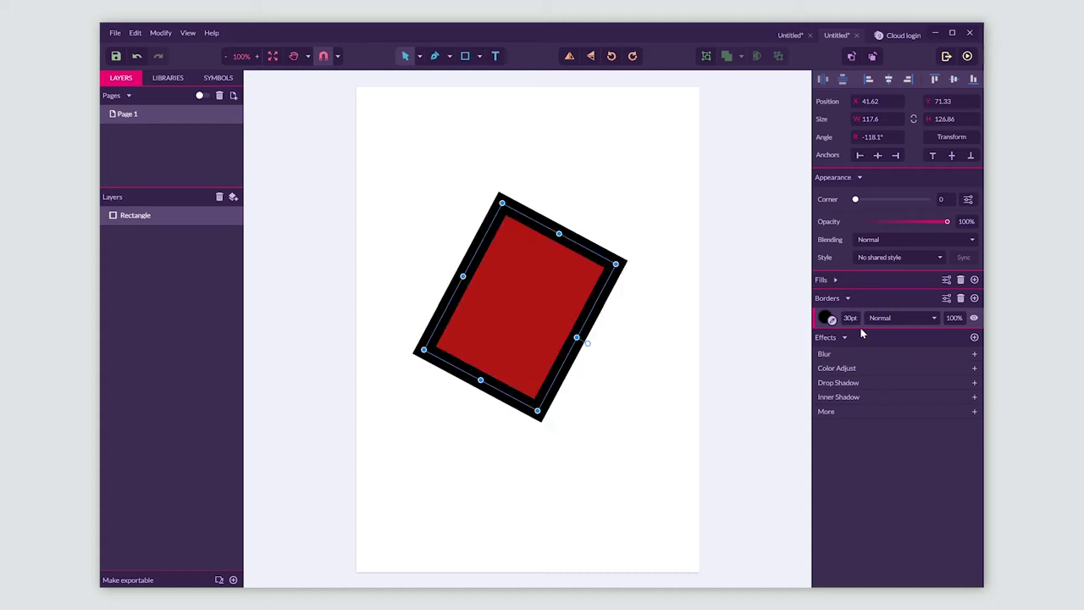
{"action": "left_click", "coordinate": [826, 318]}
{"action": "left_click", "coordinate": [854, 360]}
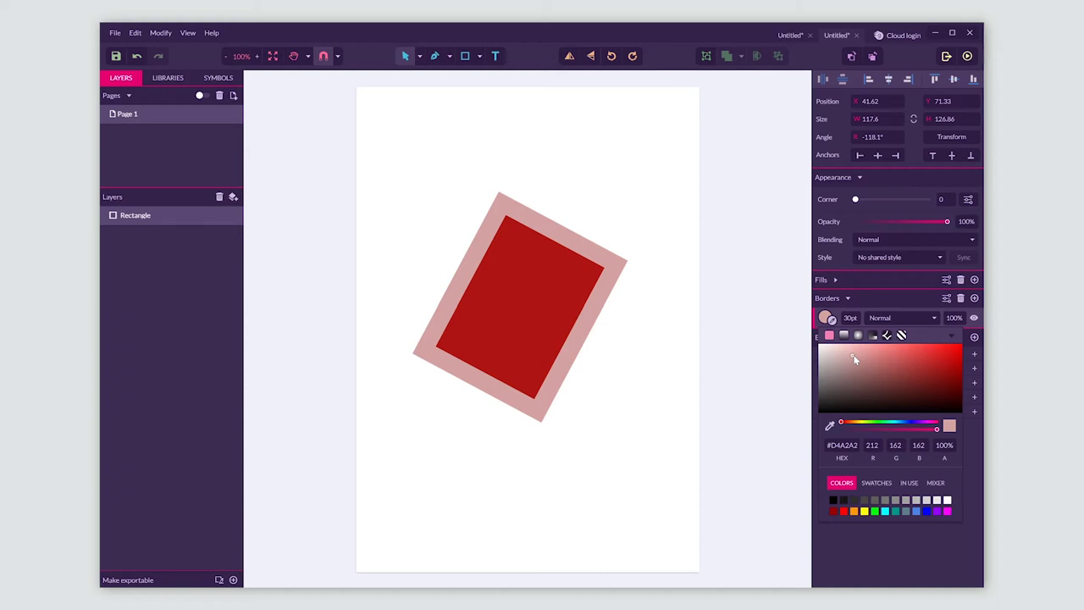
Step: Set the rectangle's border width to 10 pt and its colour to a darker red than the fill
{"action": "left_click", "coordinate": [850, 317]}
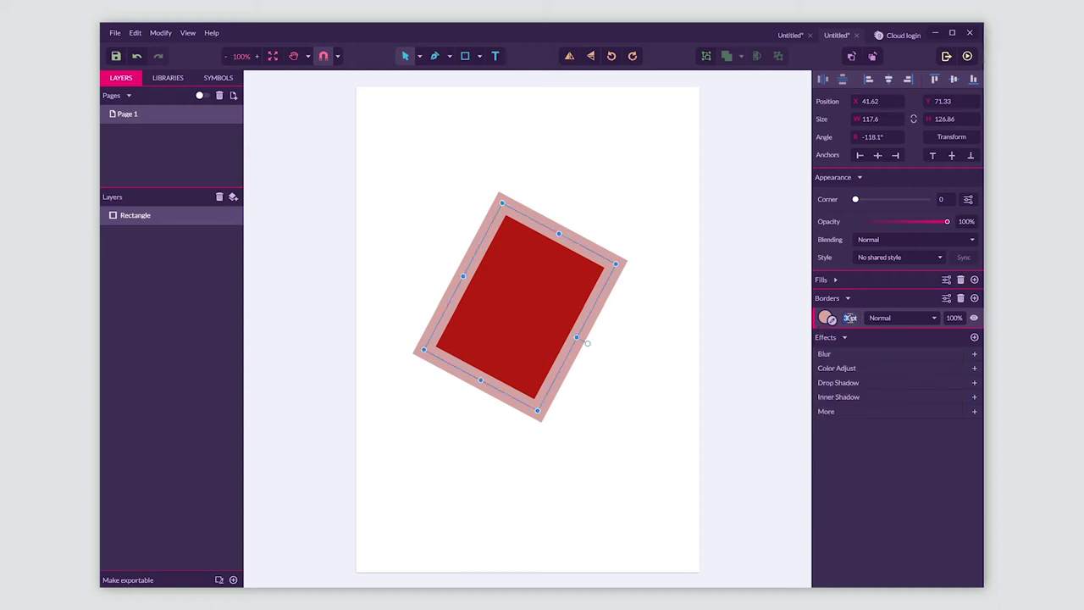
{"action": "type", "text": "10"}
{"action": "key", "text": "Return"}
{"action": "left_click", "coordinate": [826, 318]}
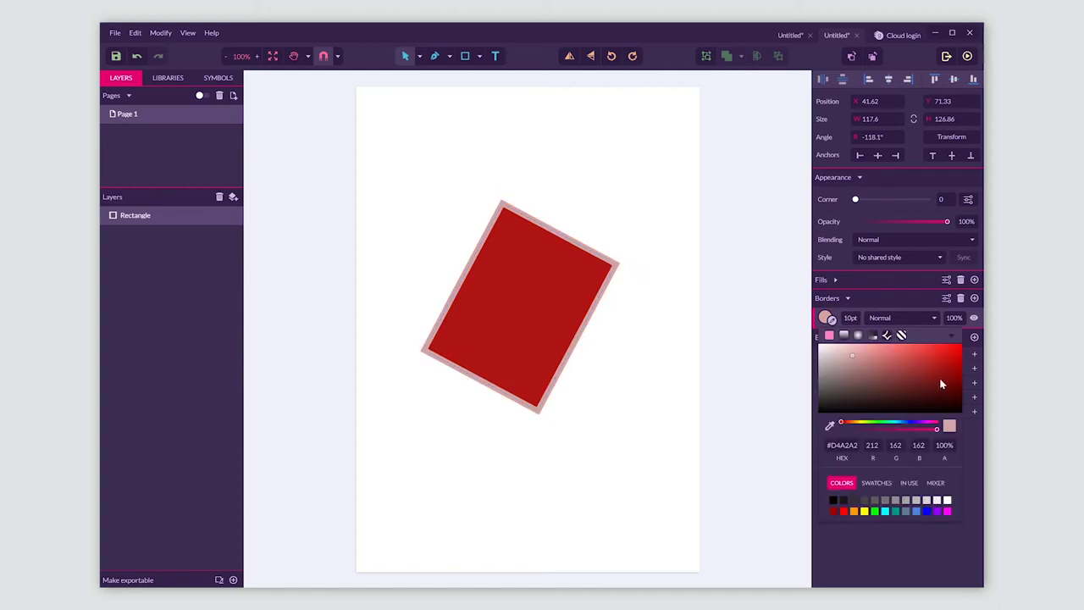
{"action": "left_click", "coordinate": [953, 392]}
Step: Rotate and resize the rectangle so it lies horizontally at about 155 × 78 mm, leaving it deselected
{"action": "left_click", "coordinate": [516, 319]}
{"action": "left_click_drag", "start_coordinate": [619, 262], "coordinate": [657, 185]}
{"action": "left_click_drag", "start_coordinate": [608, 306], "coordinate": [541, 347]}
{"action": "left_click", "coordinate": [578, 174]}
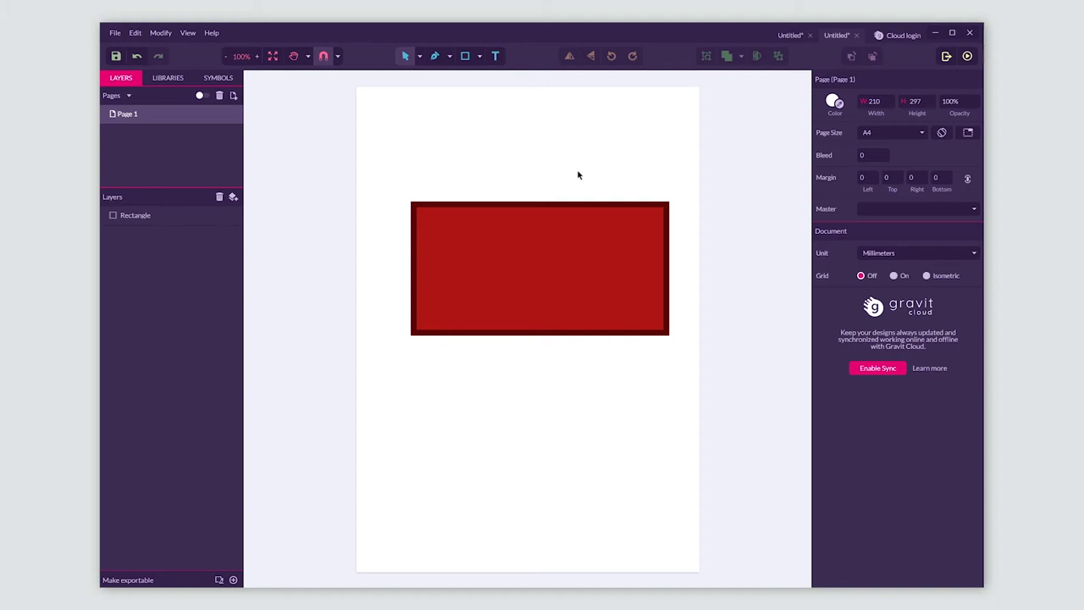
{"action": "left_click", "coordinate": [115, 32]}
{"action": "mouse_move", "coordinate": [133, 34]}
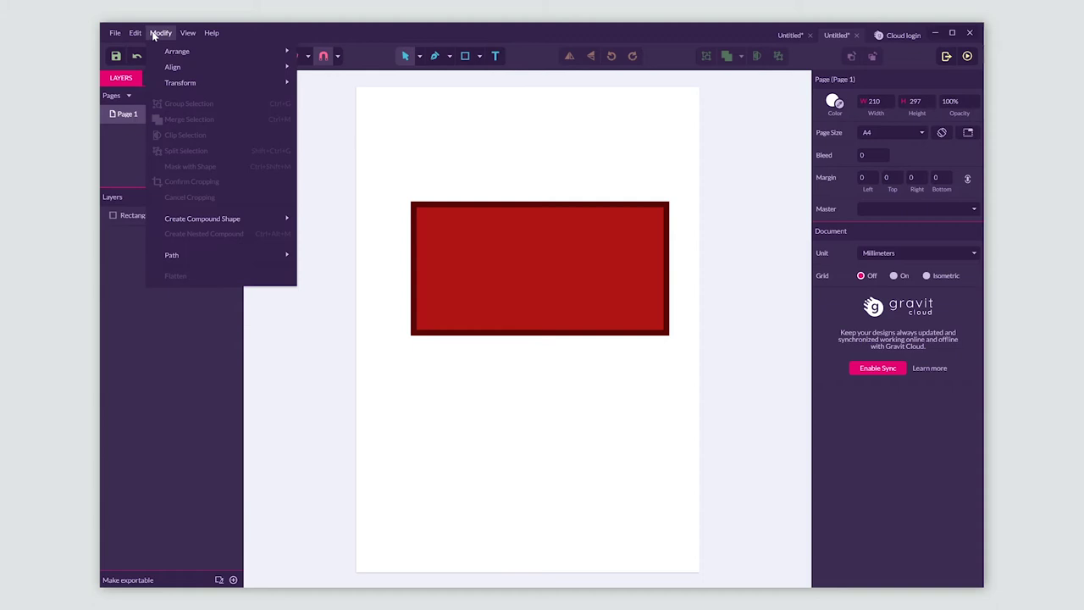
{"action": "mouse_move", "coordinate": [209, 35]}
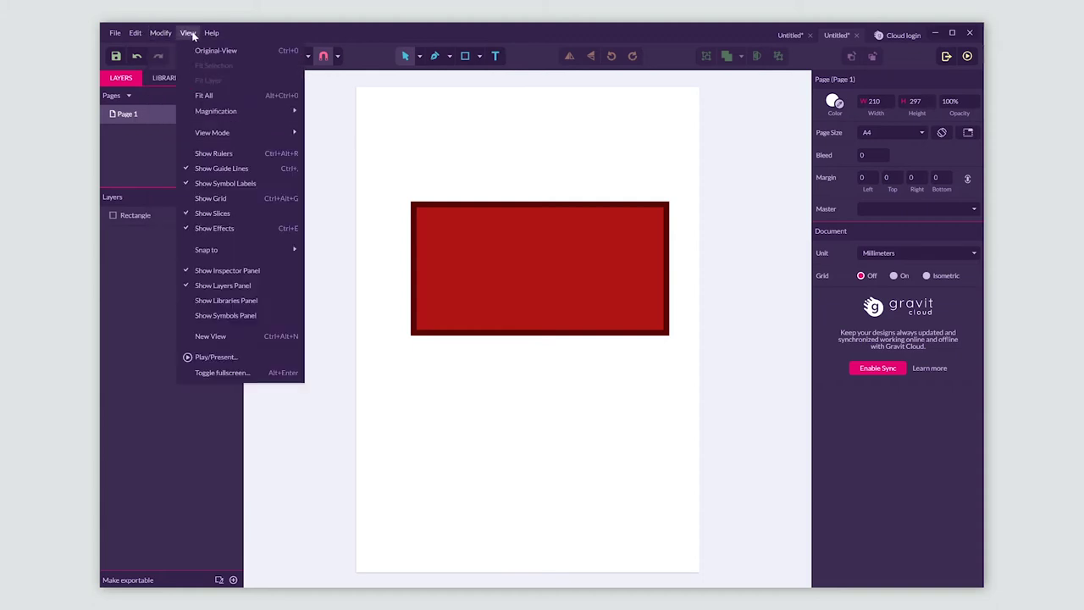
{"action": "left_click", "coordinate": [325, 87]}
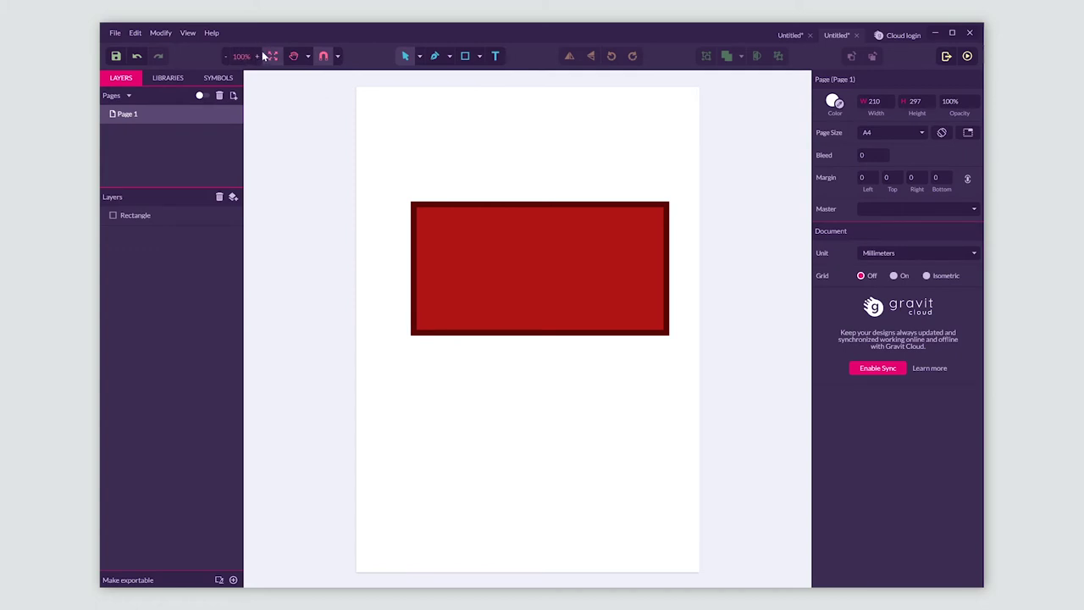
Step: Zoom the canvas out and back in, and fit the whole page in the view
{"action": "left_click", "coordinate": [226, 59]}
{"action": "left_click", "coordinate": [226, 60]}
{"action": "left_click", "coordinate": [226, 59]}
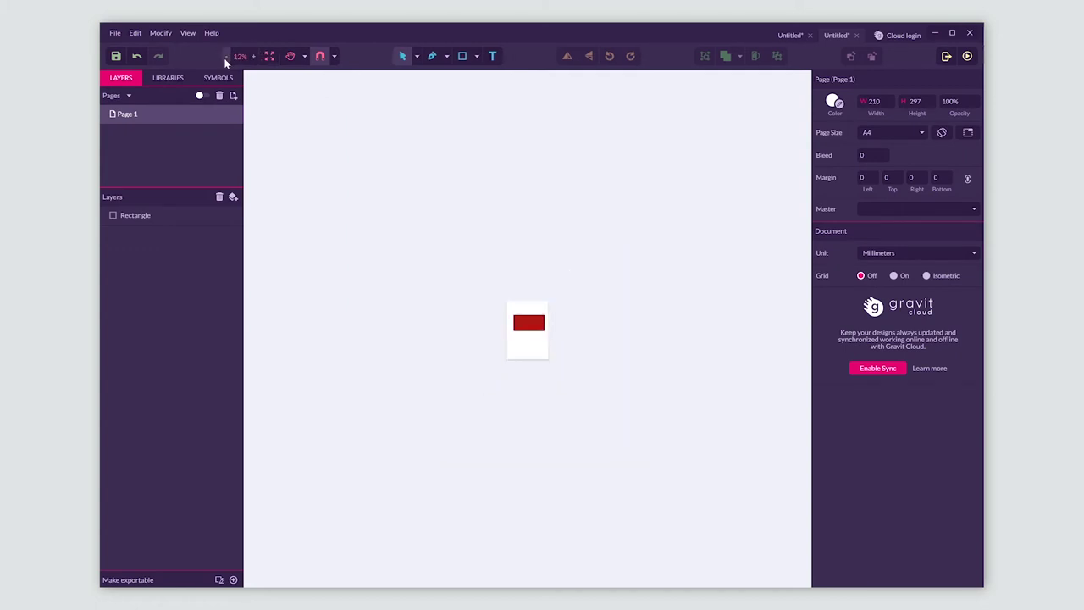
{"action": "left_click", "coordinate": [253, 56]}
{"action": "left_click", "coordinate": [253, 56]}
{"action": "left_click", "coordinate": [254, 57]}
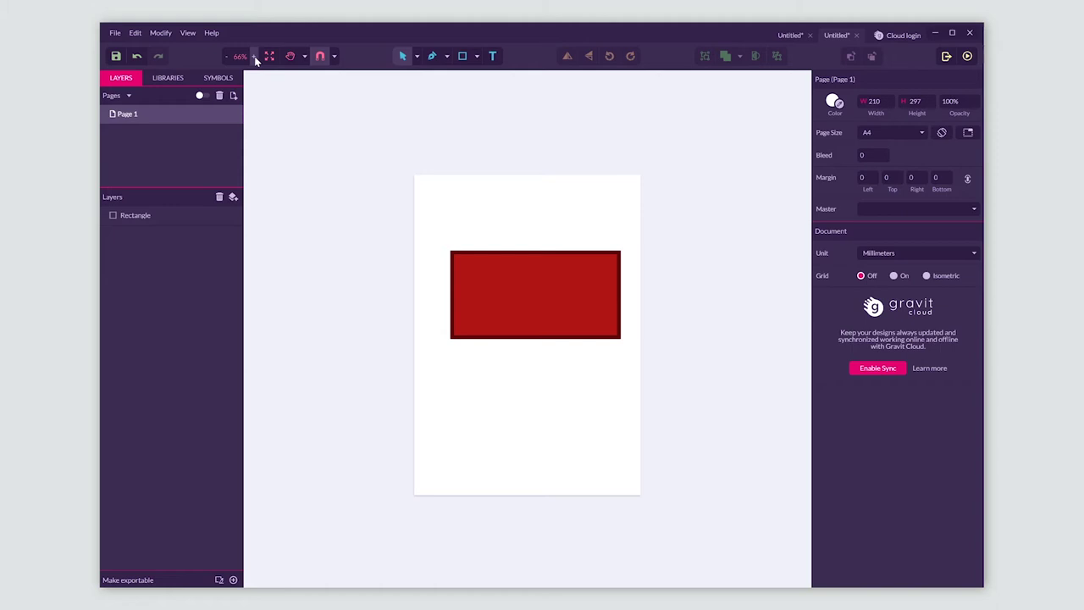
{"action": "left_click", "coordinate": [269, 57]}
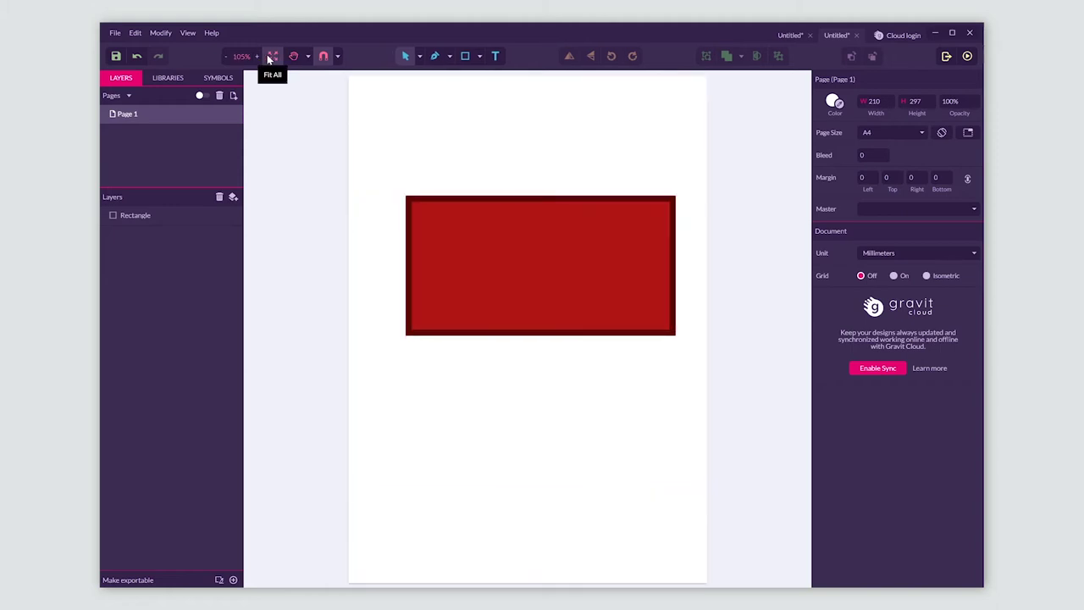
Step: Pan around the rectangle with the Pan tool, zoom out, and fit the whole page in the view again
{"action": "left_click", "coordinate": [308, 55]}
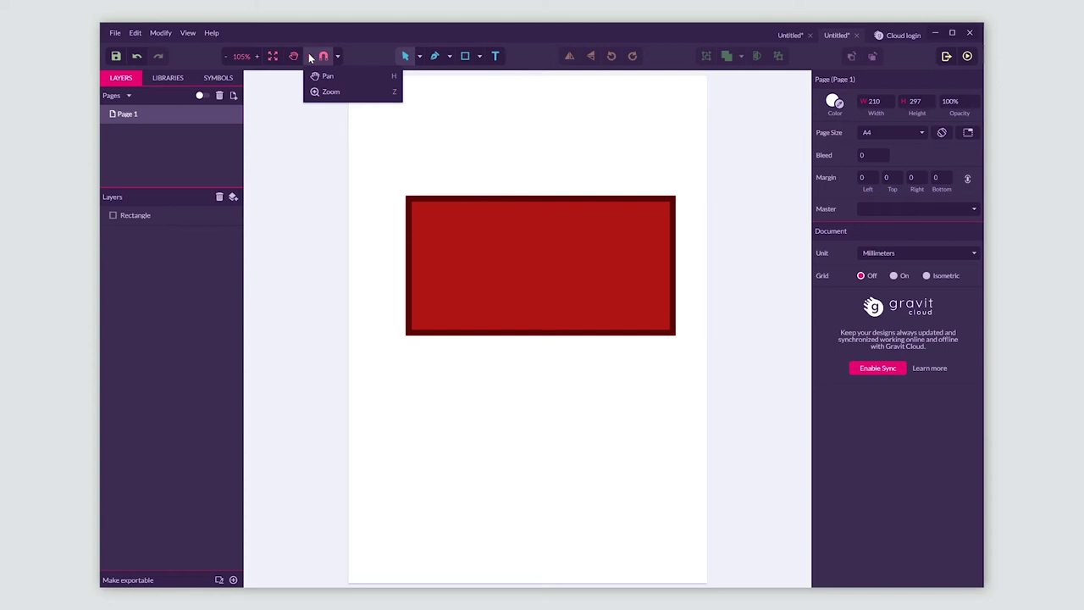
{"action": "key", "text": "ctrl+z"}
{"action": "left_click", "coordinate": [309, 57]}
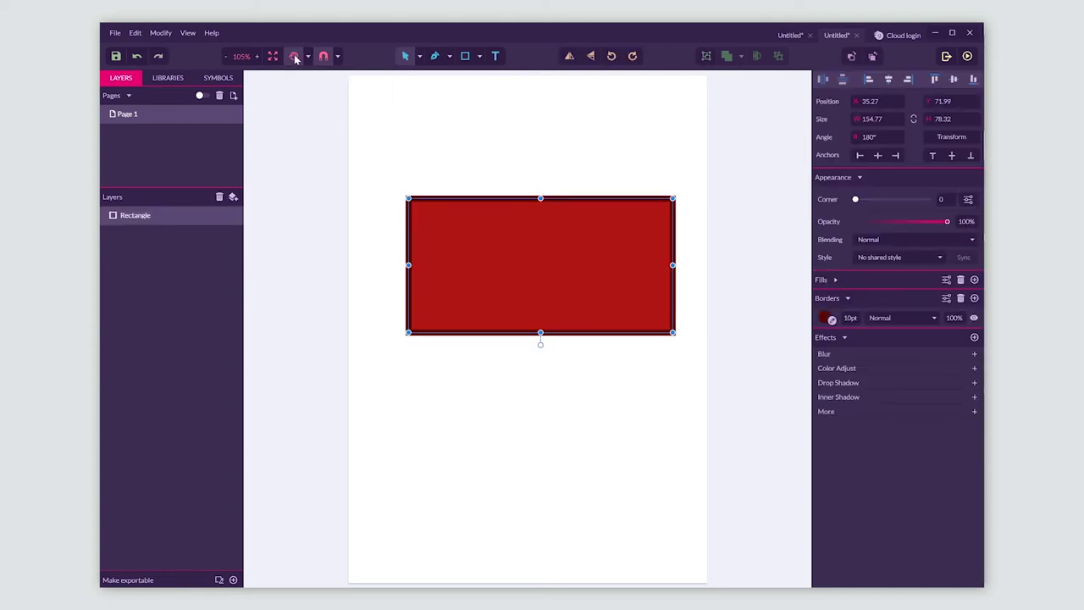
{"action": "left_click", "coordinate": [295, 57]}
{"action": "left_click", "coordinate": [295, 57]}
{"action": "left_click_drag", "start_coordinate": [568, 224], "coordinate": [572, 253]}
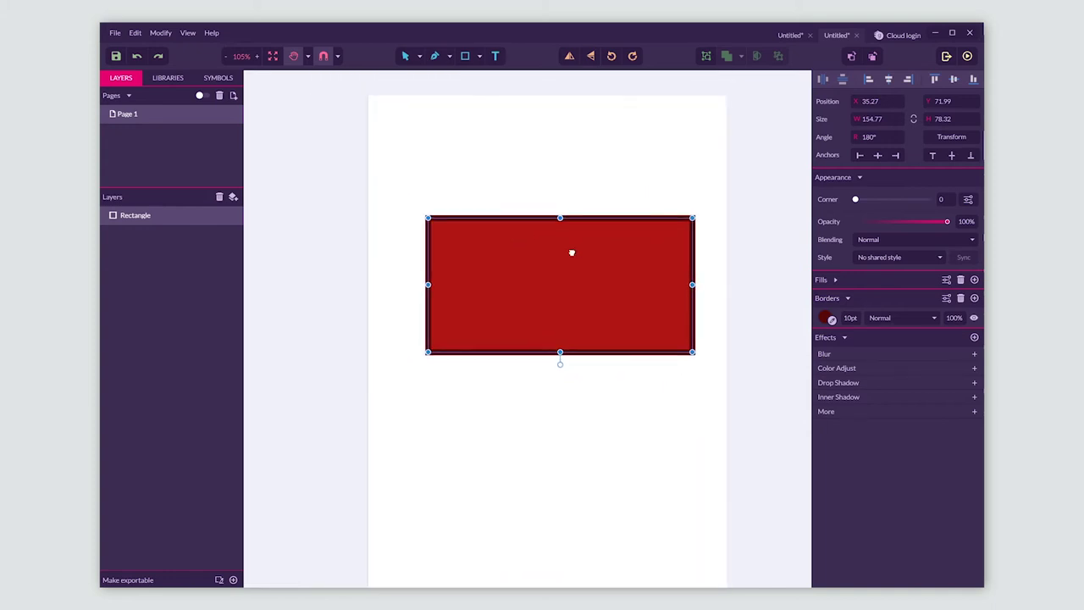
{"action": "scroll", "coordinate": [554, 245], "scroll_direction": "down", "scroll_amount": 5}
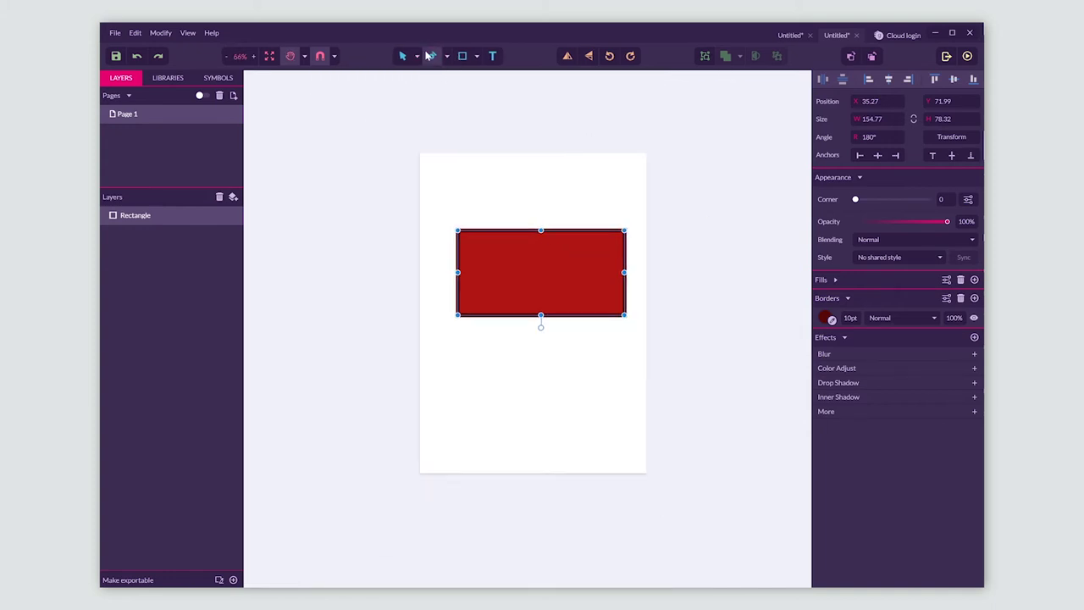
{"action": "left_click", "coordinate": [403, 56]}
{"action": "key", "text": "space"}
{"action": "left_click_drag", "start_coordinate": [540, 270], "coordinate": [513, 263]}
{"action": "left_click", "coordinate": [269, 55]}
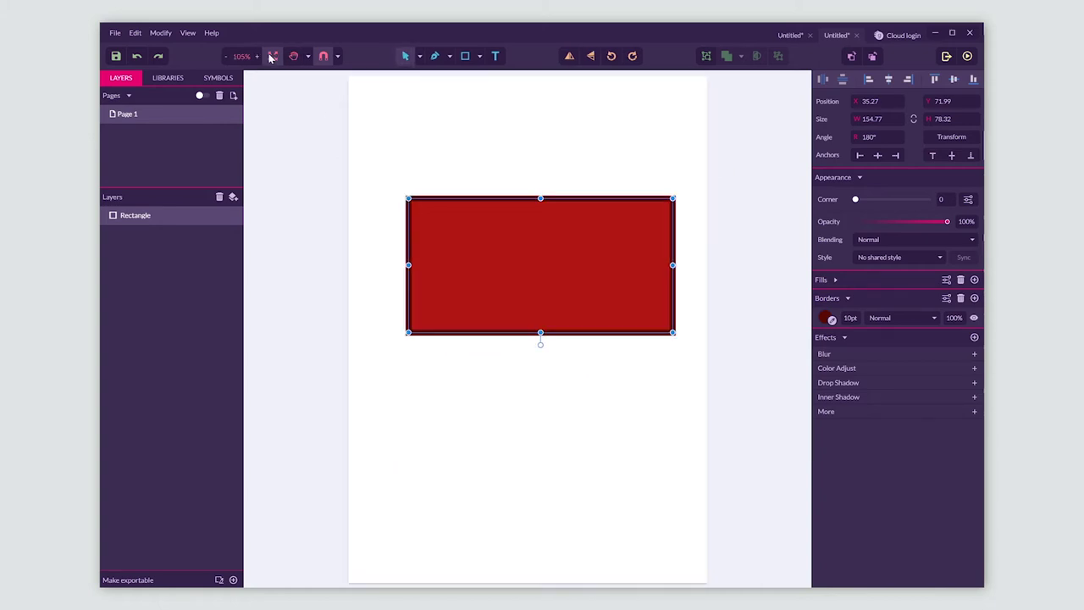
Step: Turn off snapping for the design
{"action": "left_click", "coordinate": [334, 56]}
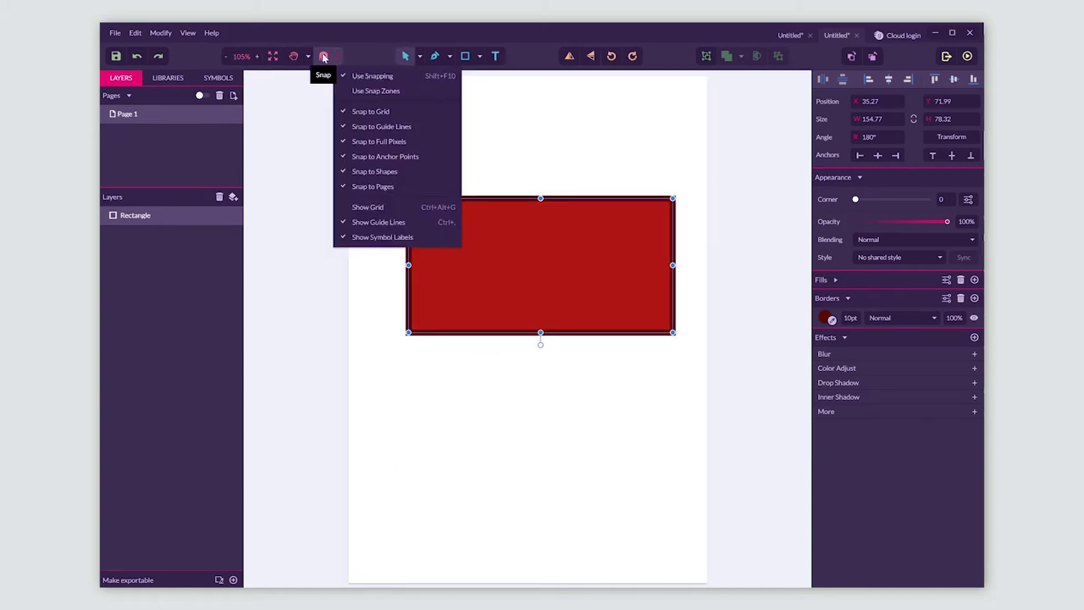
{"action": "left_click", "coordinate": [324, 58]}
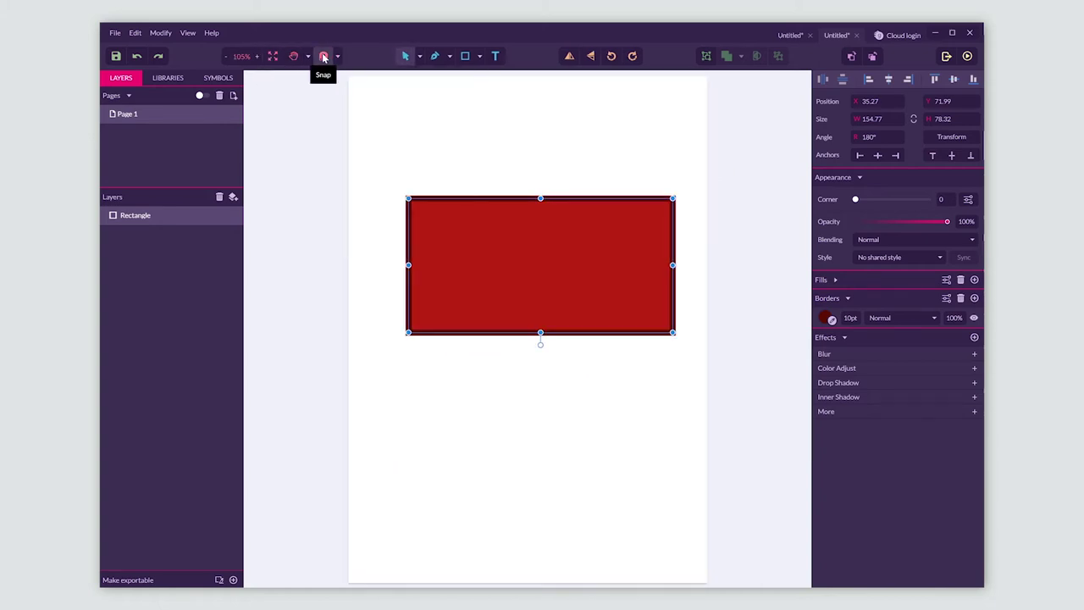
{"action": "left_click", "coordinate": [419, 56]}
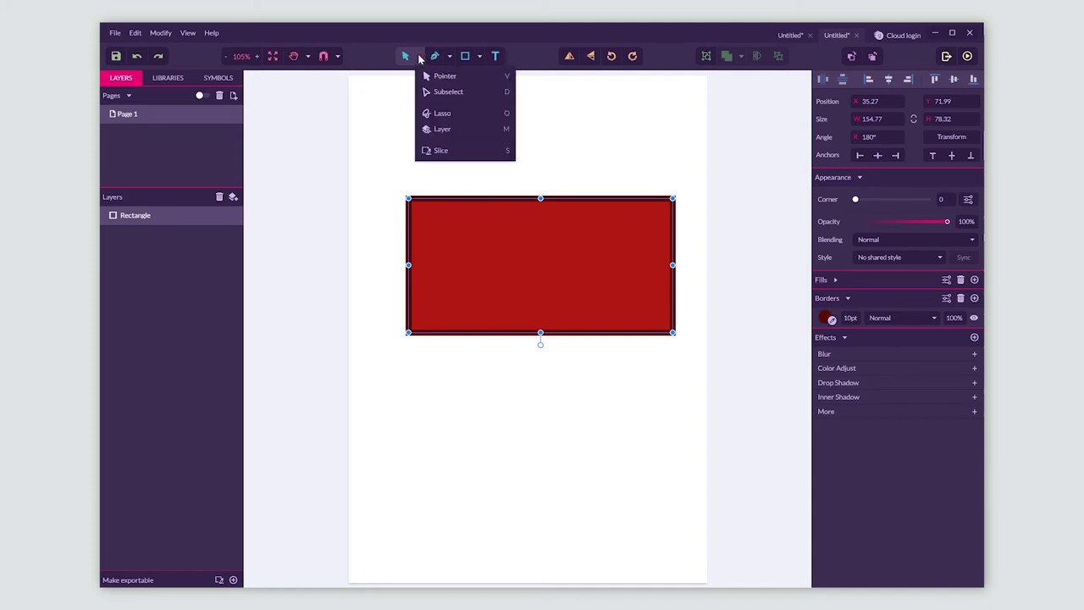
{"action": "left_click", "coordinate": [420, 56]}
Step: Draw a closed triangular path about 63 × 64 mm below the rectangle with the Pen tool
{"action": "left_click", "coordinate": [435, 56]}
{"action": "left_click", "coordinate": [427, 496]}
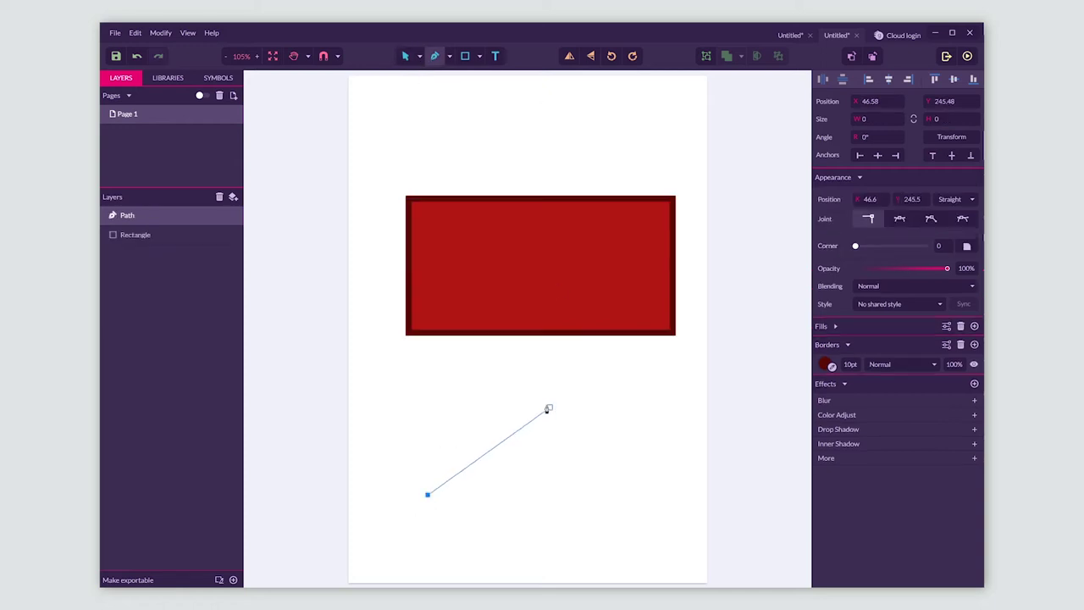
{"action": "left_click_drag", "start_coordinate": [535, 385], "coordinate": [453, 506]}
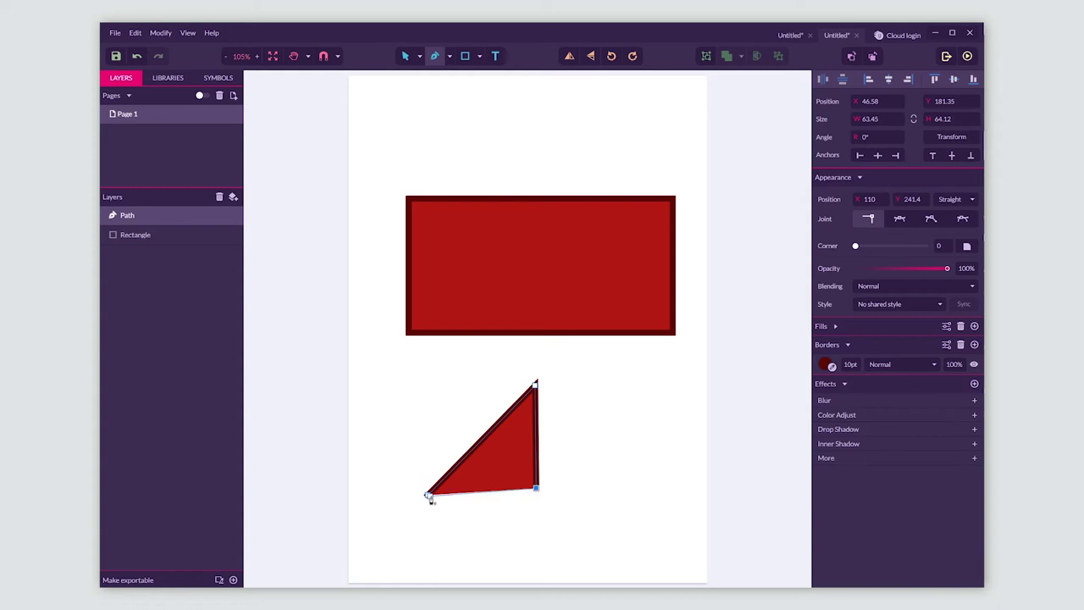
{"action": "left_click", "coordinate": [428, 496]}
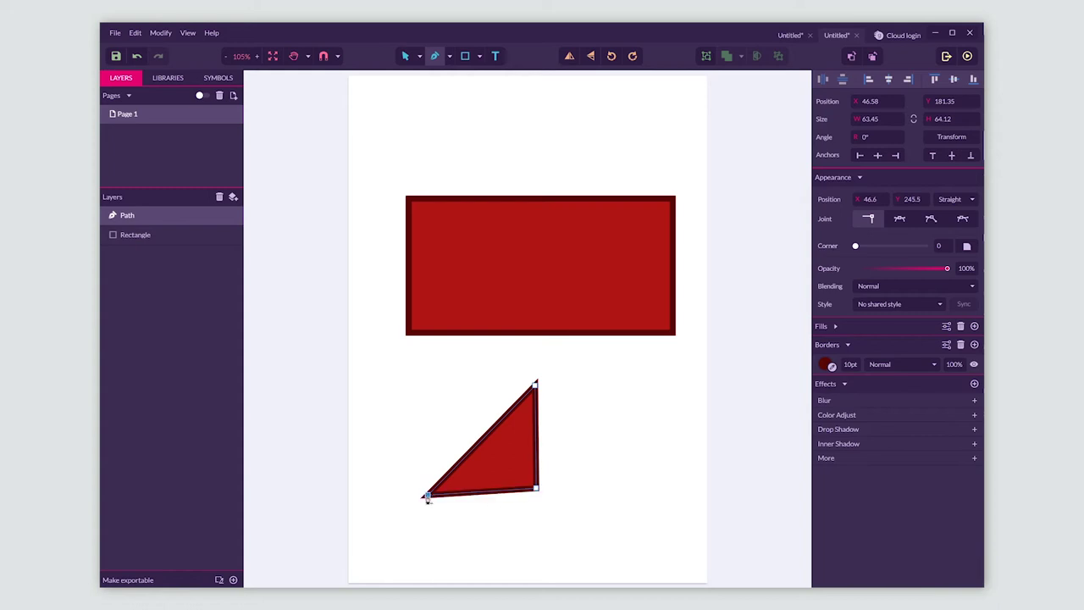
Step: Draw an ellipse about 44 × 40 mm above the rectangle
{"action": "left_click", "coordinate": [480, 56]}
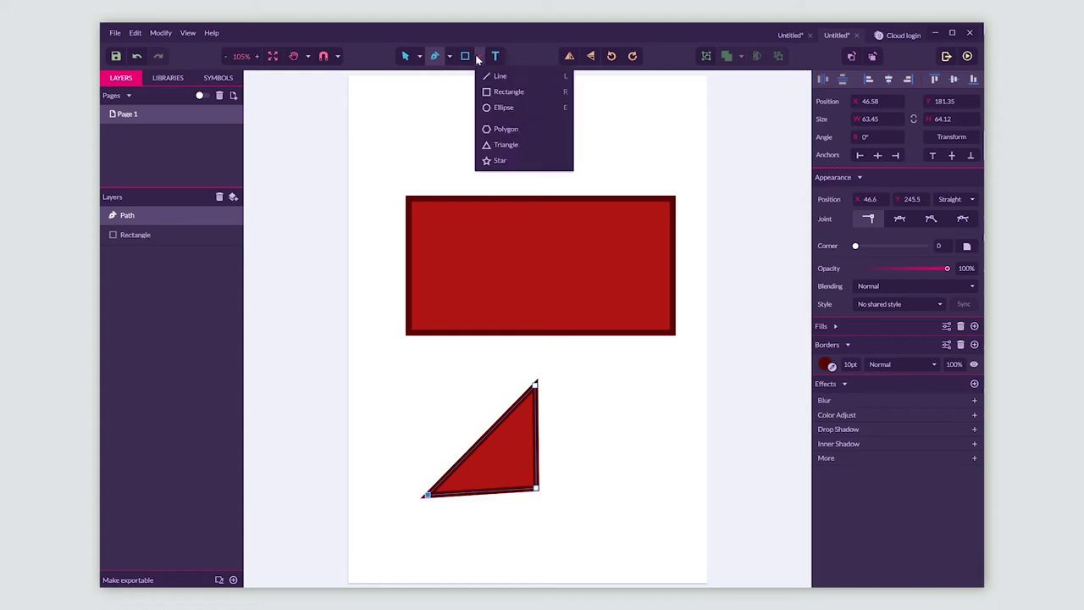
{"action": "left_click", "coordinate": [499, 107]}
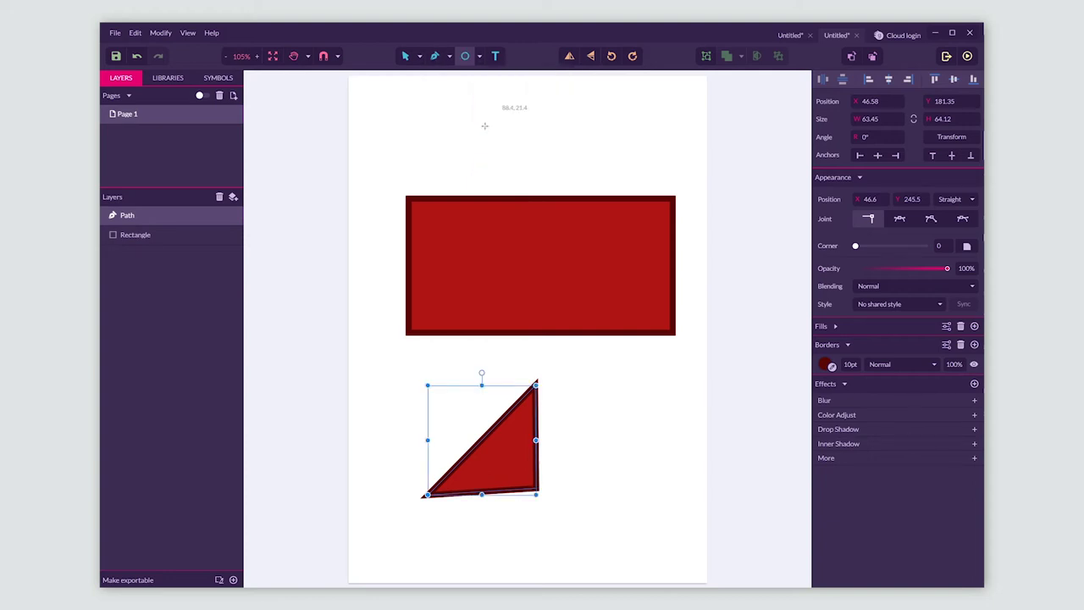
{"action": "left_click_drag", "start_coordinate": [433, 155], "coordinate": [509, 89]}
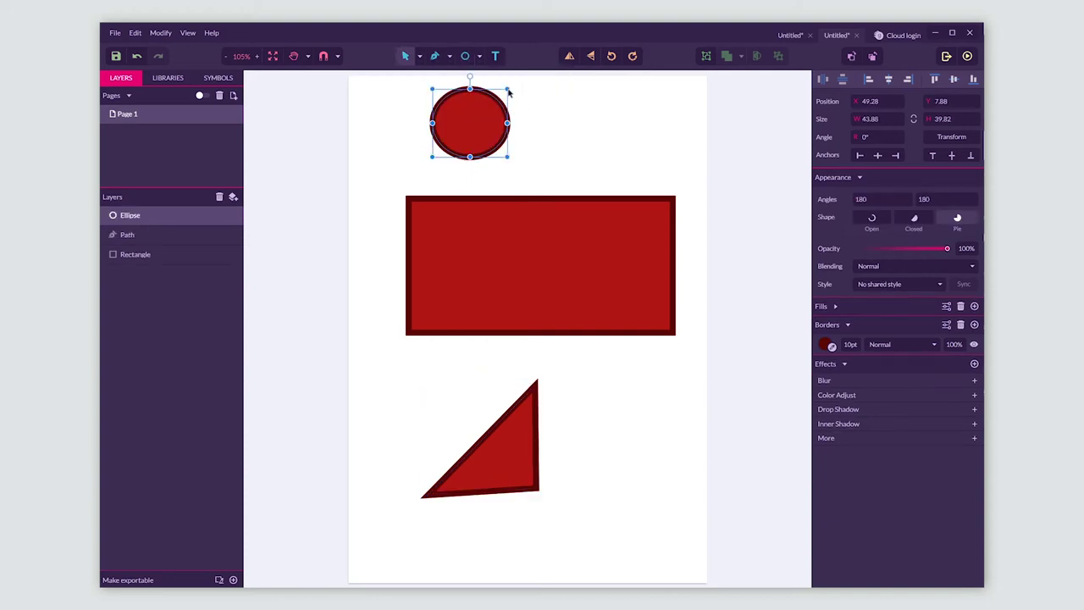
Step: Add the text "F" to the right of the ellipse, above the rectangle
{"action": "left_click", "coordinate": [495, 56]}
{"action": "left_click", "coordinate": [576, 150]}
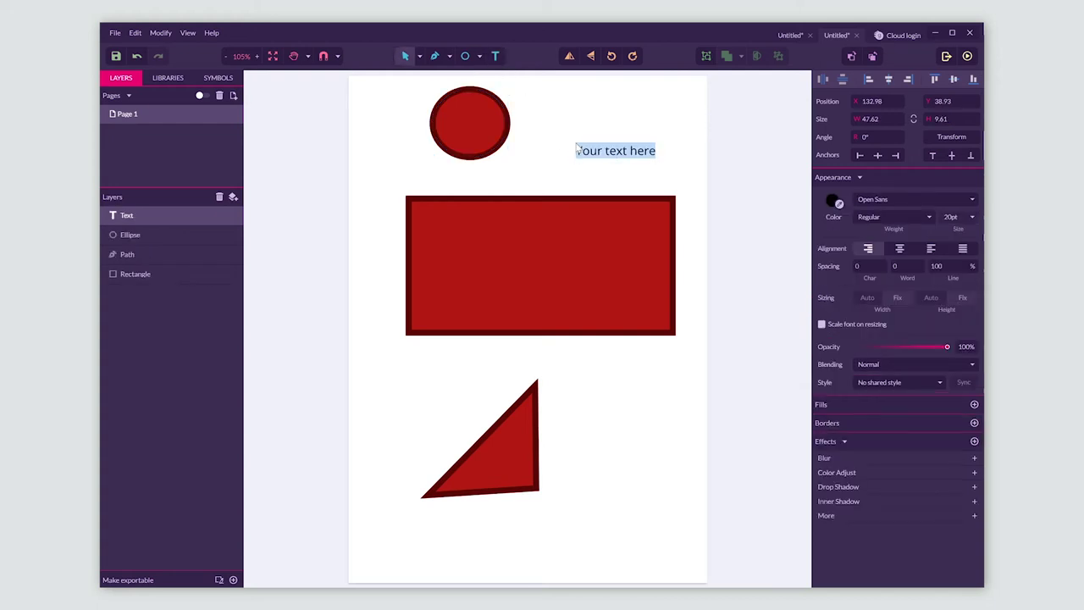
{"action": "type", "text": "F"}
Step: Format the F as larger, bold, white text and move it into the rectangle's upper right corner
{"action": "left_click", "coordinate": [974, 217]}
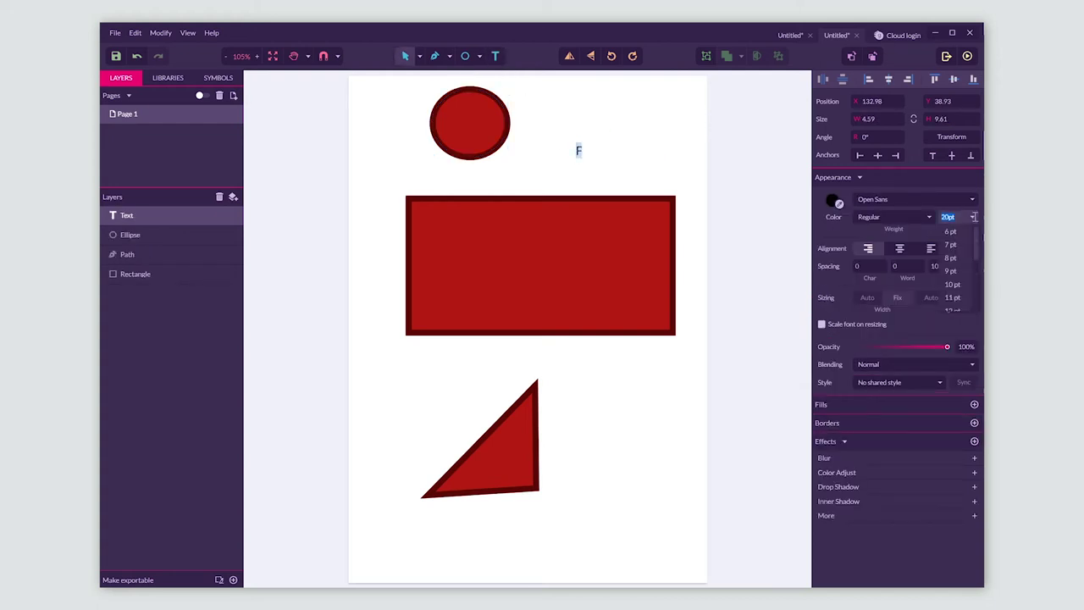
{"action": "scroll", "coordinate": [956, 271], "scroll_direction": "down", "scroll_amount": 5}
{"action": "left_click", "coordinate": [953, 305]}
{"action": "left_click", "coordinate": [887, 218]}
{"action": "left_click", "coordinate": [872, 285]}
{"action": "key", "text": "Escape"}
{"action": "left_click_drag", "start_coordinate": [589, 156], "coordinate": [649, 226]}
{"action": "left_click", "coordinate": [639, 145]}
Step: Flip the triangle repeatedly across each axis and back to its original orientation
{"action": "left_click", "coordinate": [505, 438]}
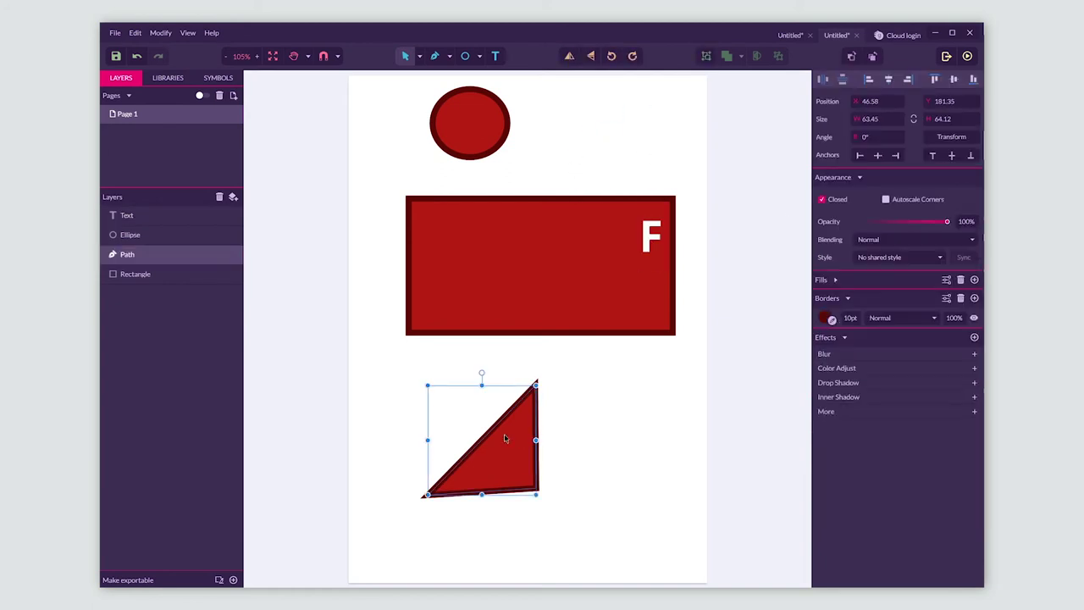
{"action": "left_click", "coordinate": [566, 56]}
{"action": "left_click", "coordinate": [564, 56]}
{"action": "left_click", "coordinate": [564, 56]}
{"action": "left_click", "coordinate": [564, 56]}
{"action": "left_click", "coordinate": [590, 60]}
{"action": "left_click", "coordinate": [590, 61]}
{"action": "double_click", "coordinate": [589, 59]}
Step: Rotate the triangle left in 90° steps, and rotate it right by the same amount back to 0°
{"action": "left_click", "coordinate": [611, 57]}
{"action": "left_click", "coordinate": [616, 59]}
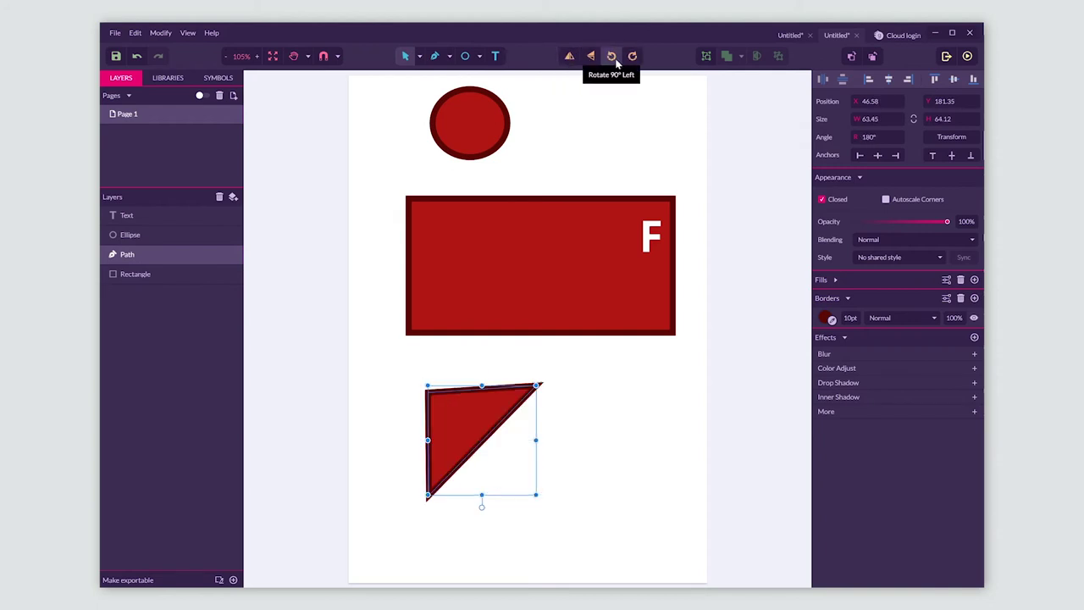
{"action": "left_click", "coordinate": [616, 59]}
{"action": "double_click", "coordinate": [632, 58]}
{"action": "left_click", "coordinate": [632, 58]}
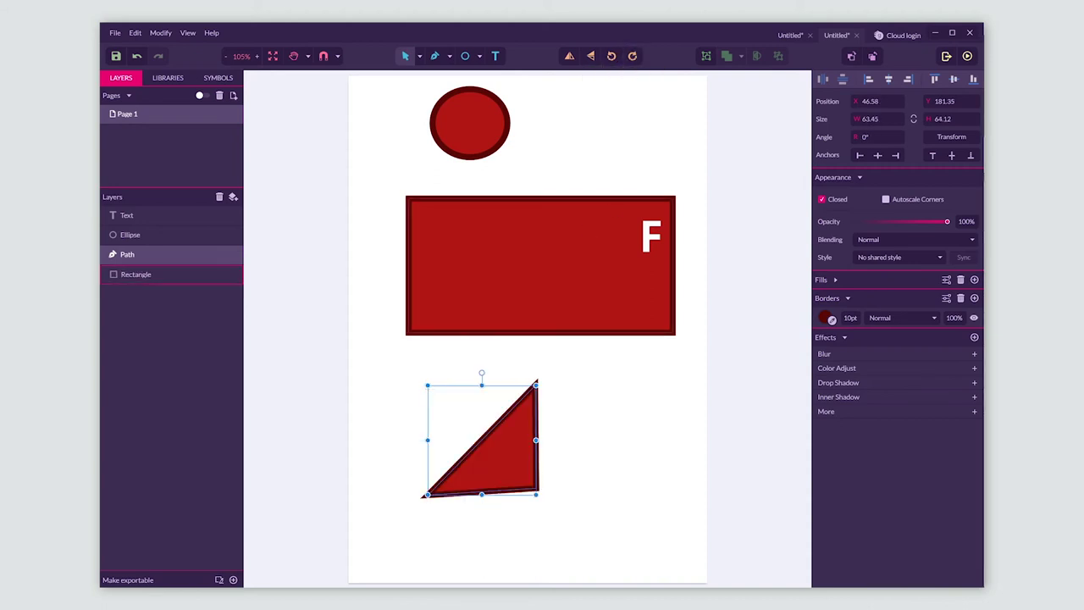
Step: Resize the rectangle from its upper right corner to about 146 × 39 mm
{"action": "left_click", "coordinate": [588, 230]}
{"action": "left_click_drag", "start_coordinate": [674, 199], "coordinate": [659, 264]}
{"action": "left_click_drag", "start_coordinate": [533, 345], "coordinate": [540, 192]}
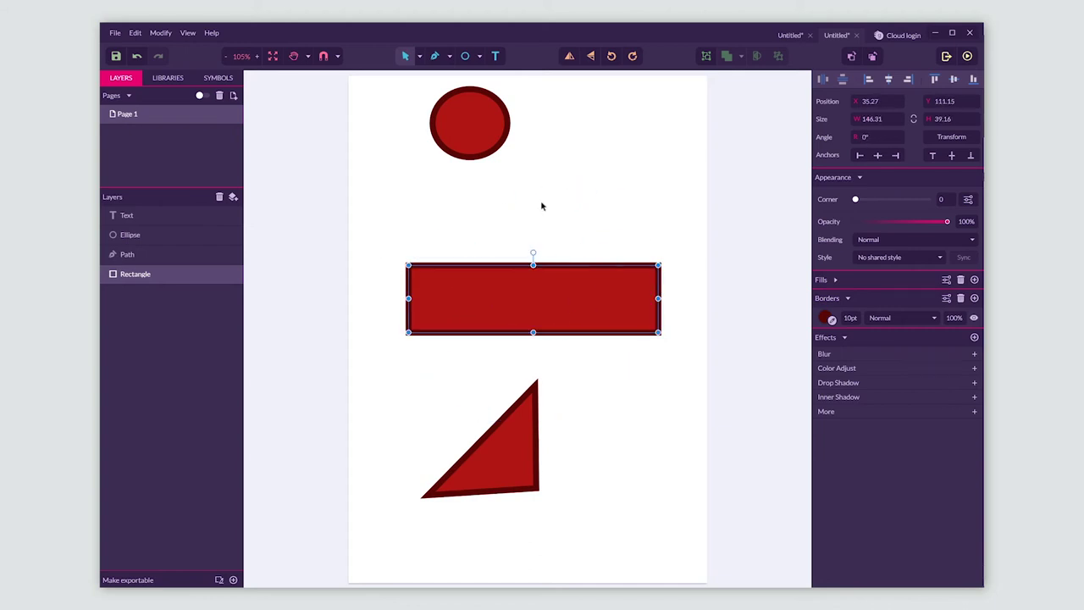
{"action": "left_click", "coordinate": [572, 207]}
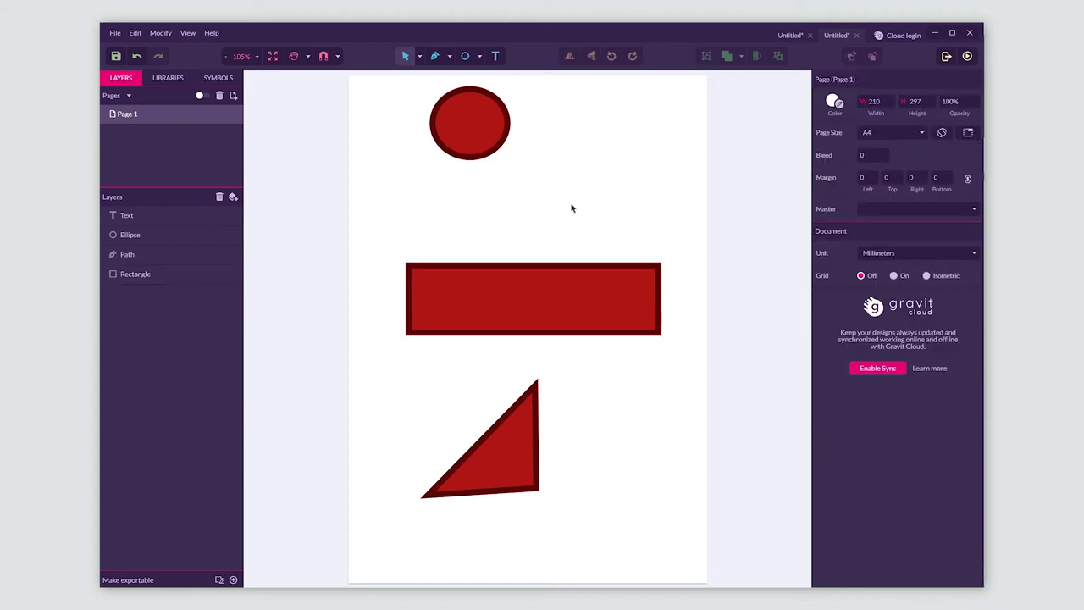
Step: Move the ellipse onto the right half of the rectangle and group the two shapes
{"action": "left_click", "coordinate": [552, 283]}
{"action": "left_click", "coordinate": [456, 94]}
{"action": "left_click_drag", "start_coordinate": [474, 116], "coordinate": [586, 335]}
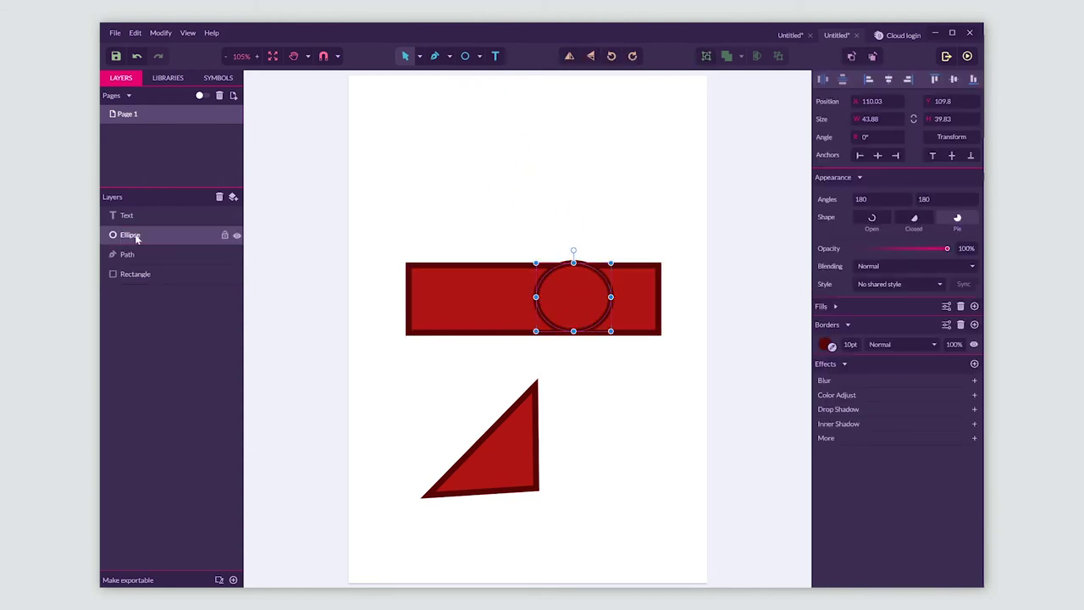
{"action": "left_click", "coordinate": [142, 275]}
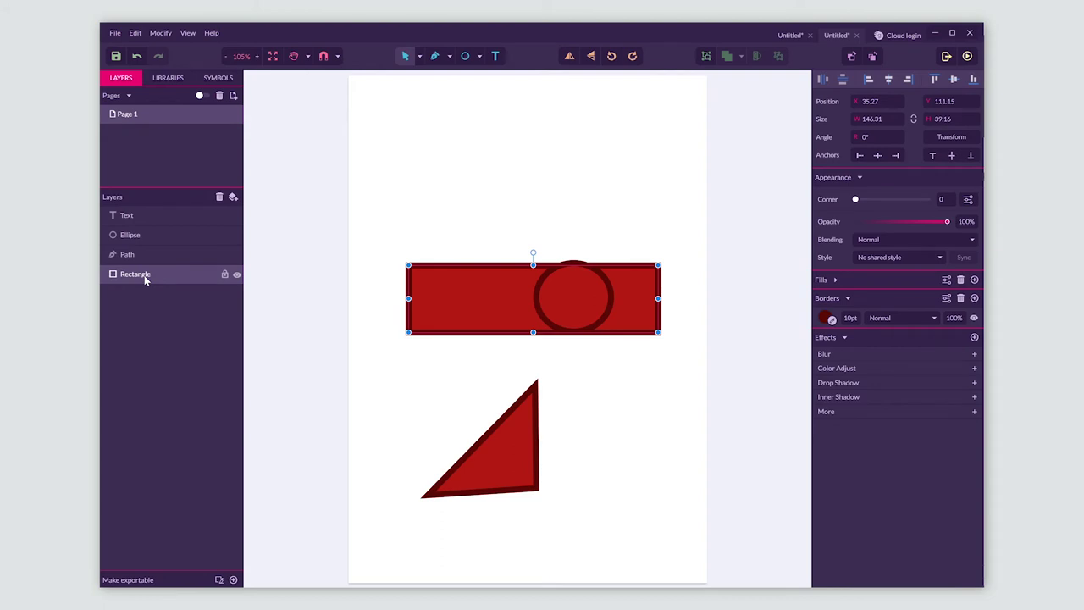
{"action": "left_click", "coordinate": [537, 314], "text": "shift"}
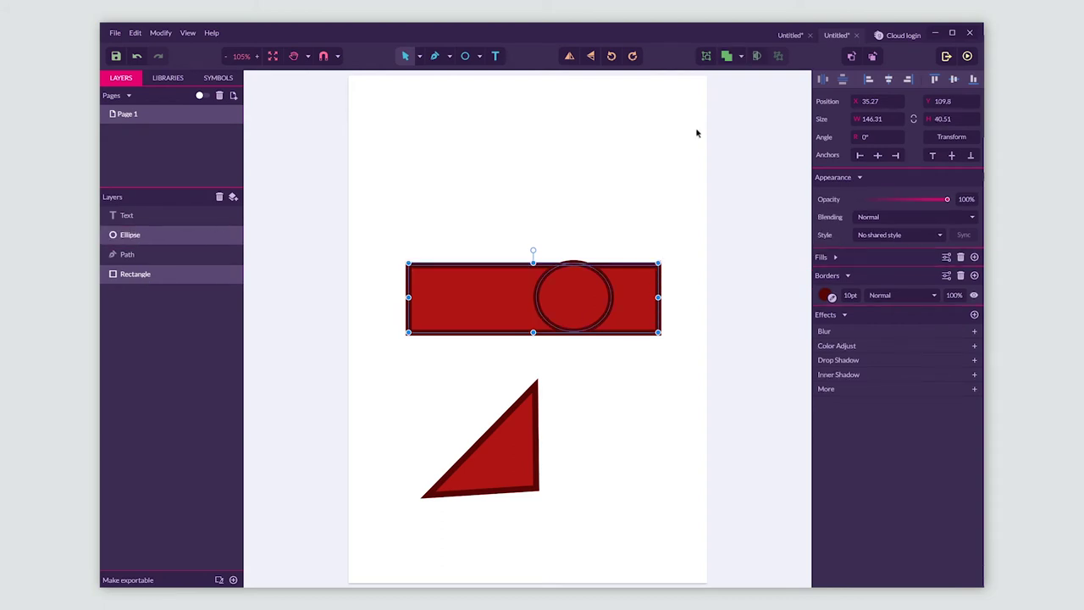
{"action": "left_click", "coordinate": [706, 56]}
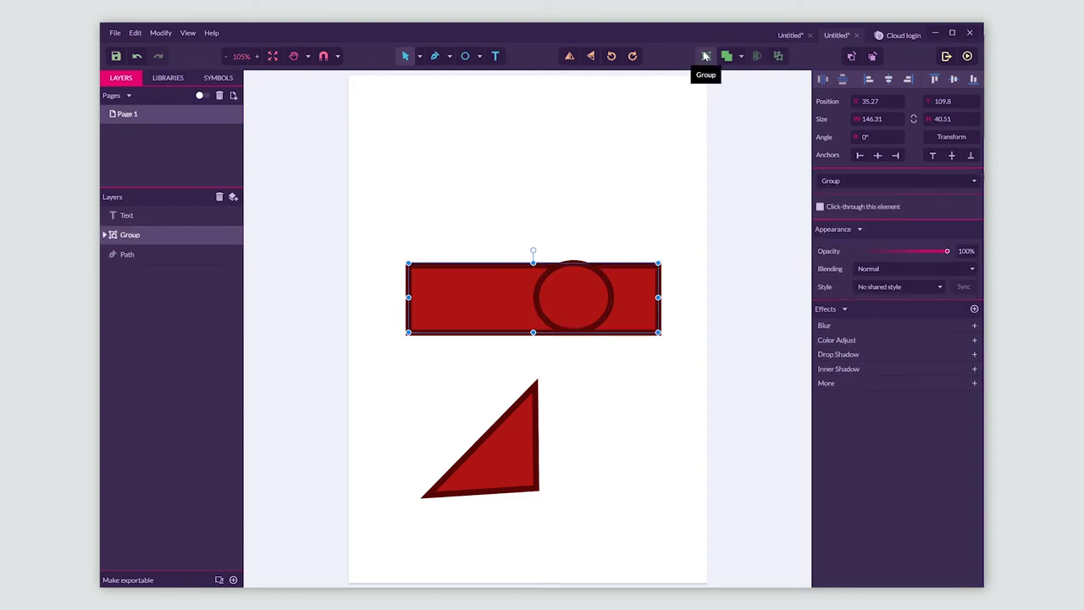
Step: Move the group up the page, and reposition the ellipse on its own below the rectangle within the group
{"action": "left_click", "coordinate": [145, 241]}
{"action": "left_click_drag", "start_coordinate": [465, 319], "coordinate": [538, 174]}
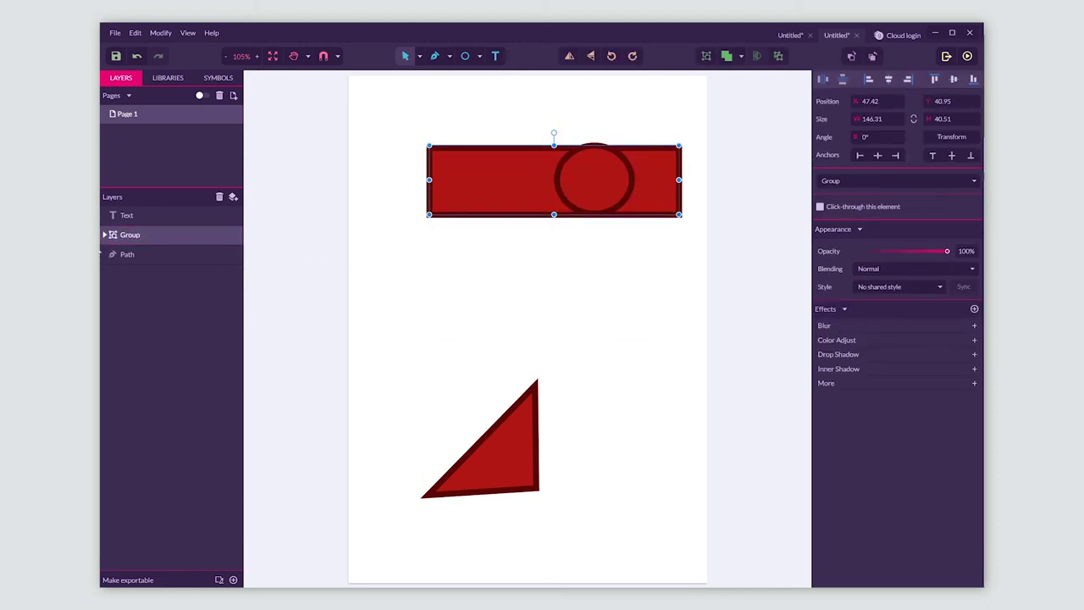
{"action": "left_click", "coordinate": [104, 234]}
{"action": "left_click", "coordinate": [140, 255]}
{"action": "left_click_drag", "start_coordinate": [605, 177], "coordinate": [536, 274]}
{"action": "left_click", "coordinate": [105, 235]}
{"action": "left_click_drag", "start_coordinate": [500, 182], "coordinate": [443, 233]}
Step: Overlap the triangle with the rectangle and try Difference, Subtract and Union on the triangle and the group
{"action": "left_click_drag", "start_coordinate": [525, 431], "coordinate": [586, 221]}
{"action": "left_click", "coordinate": [387, 232], "text": "shift"}
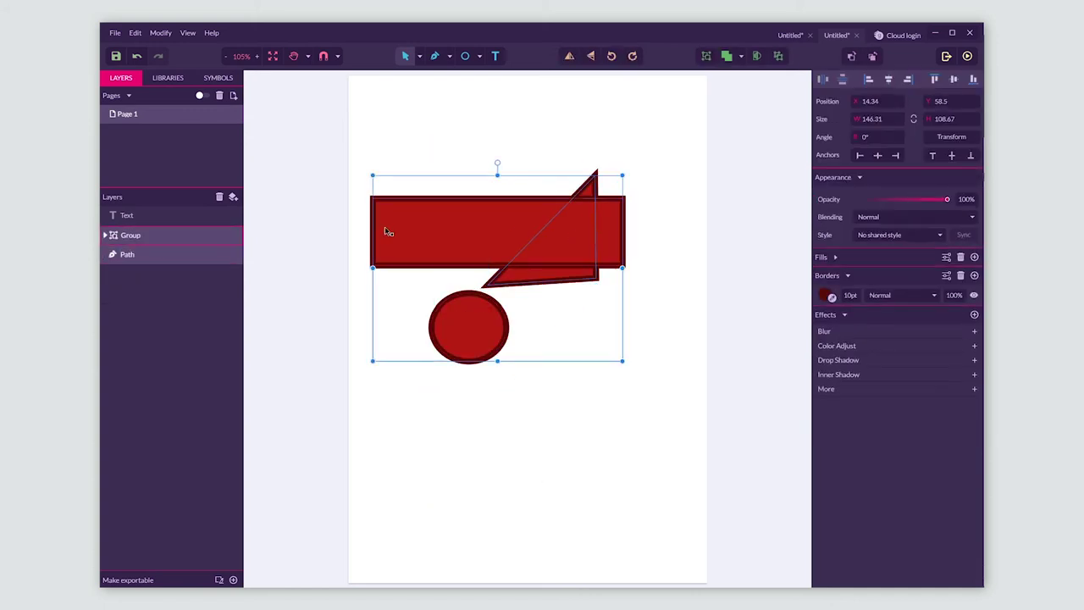
{"action": "left_click", "coordinate": [741, 56]}
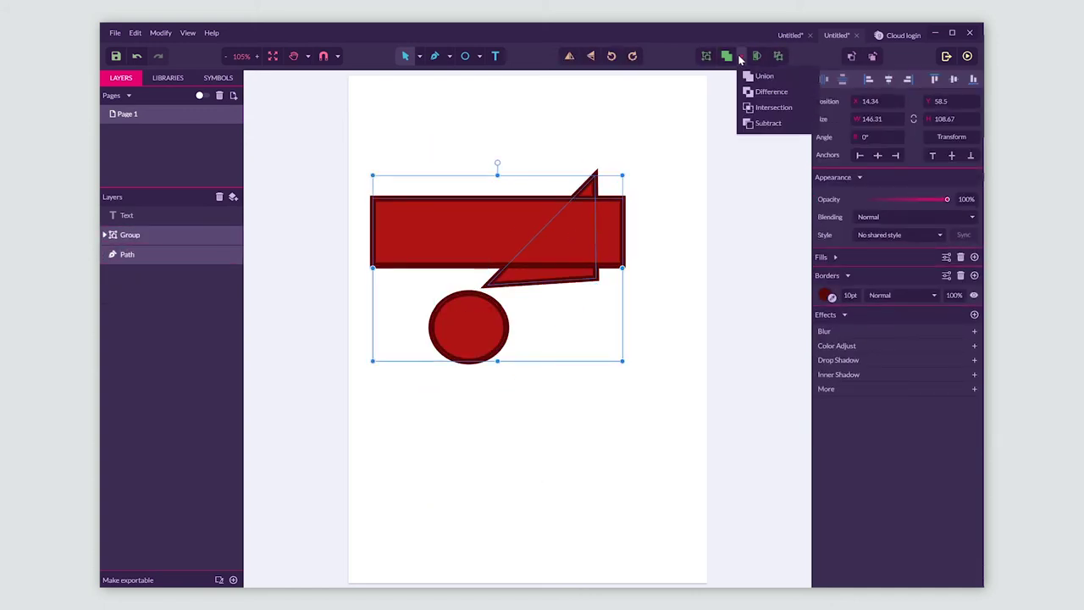
{"action": "left_click", "coordinate": [765, 92]}
{"action": "left_click", "coordinate": [741, 57]}
{"action": "left_click", "coordinate": [761, 125]}
{"action": "left_click", "coordinate": [742, 57]}
{"action": "left_click", "coordinate": [762, 76]}
Step: Try Clip on the triangle and the compound shape, and split the selection back into separate shapes
{"action": "left_click", "coordinate": [690, 194]}
{"action": "left_click", "coordinate": [598, 183]}
{"action": "left_click", "coordinate": [463, 304], "text": "shift"}
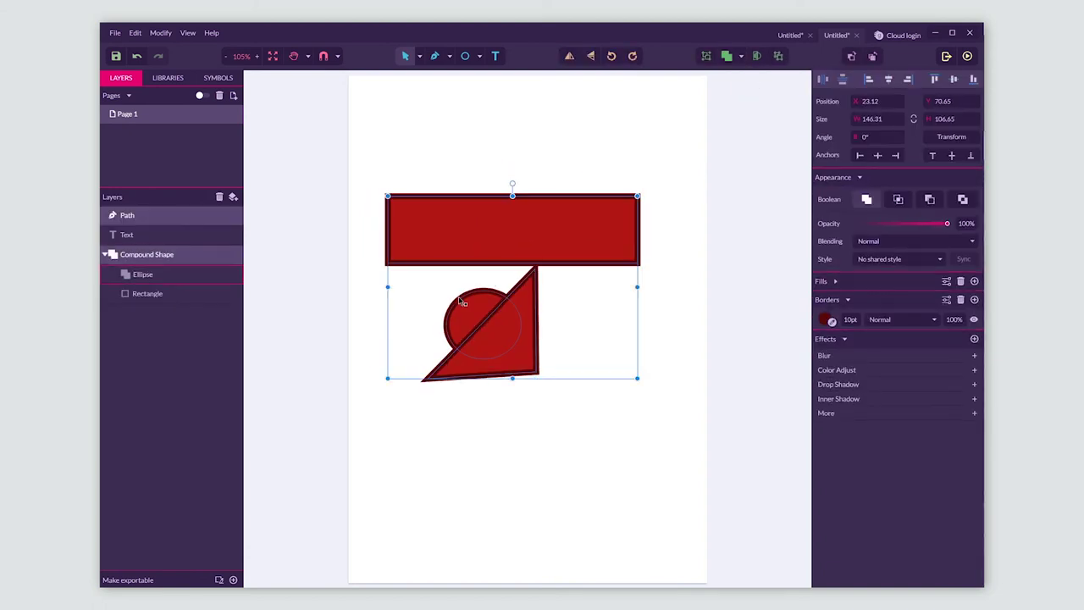
{"action": "left_click", "coordinate": [757, 57]}
{"action": "left_click", "coordinate": [776, 56]}
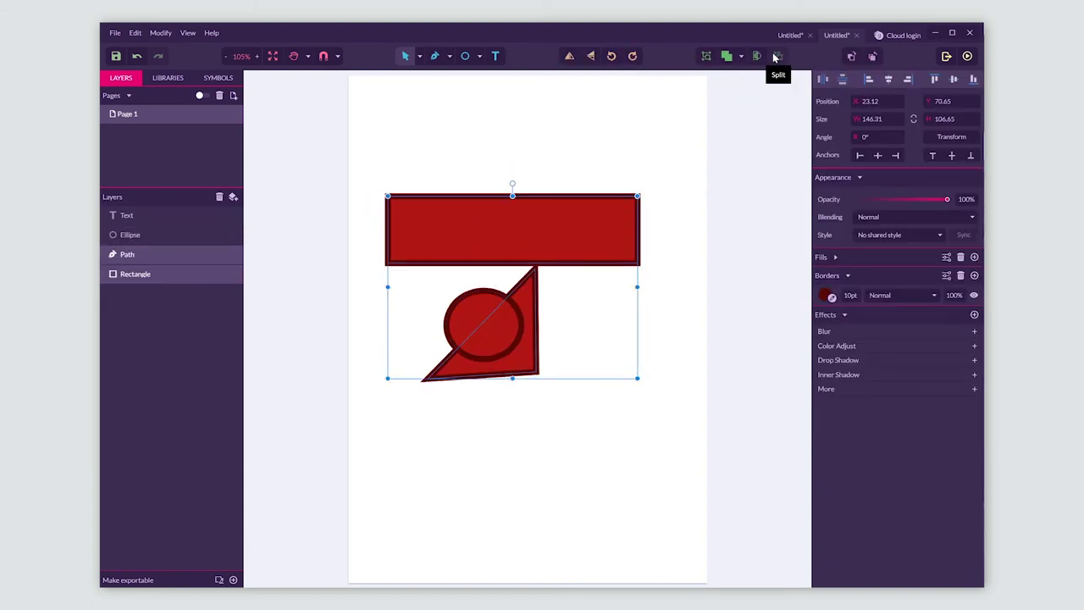
{"action": "left_click", "coordinate": [673, 113]}
Step: Raise and lower the ellipse in the stacking order, ending with it behind the triangle and the rectangle
{"action": "left_click", "coordinate": [129, 235]}
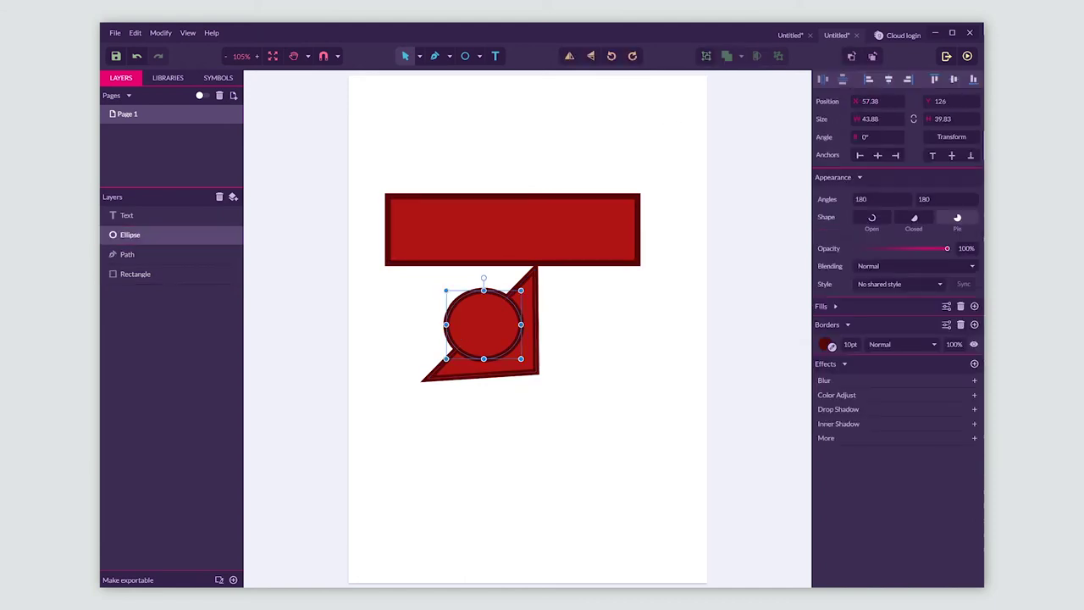
{"action": "left_click", "coordinate": [850, 56]}
{"action": "left_click", "coordinate": [872, 56]}
{"action": "left_click", "coordinate": [871, 57]}
{"action": "left_click", "coordinate": [852, 57]}
{"action": "left_click", "coordinate": [872, 57]}
{"action": "left_click", "coordinate": [871, 57]}
{"action": "key", "text": "Escape"}
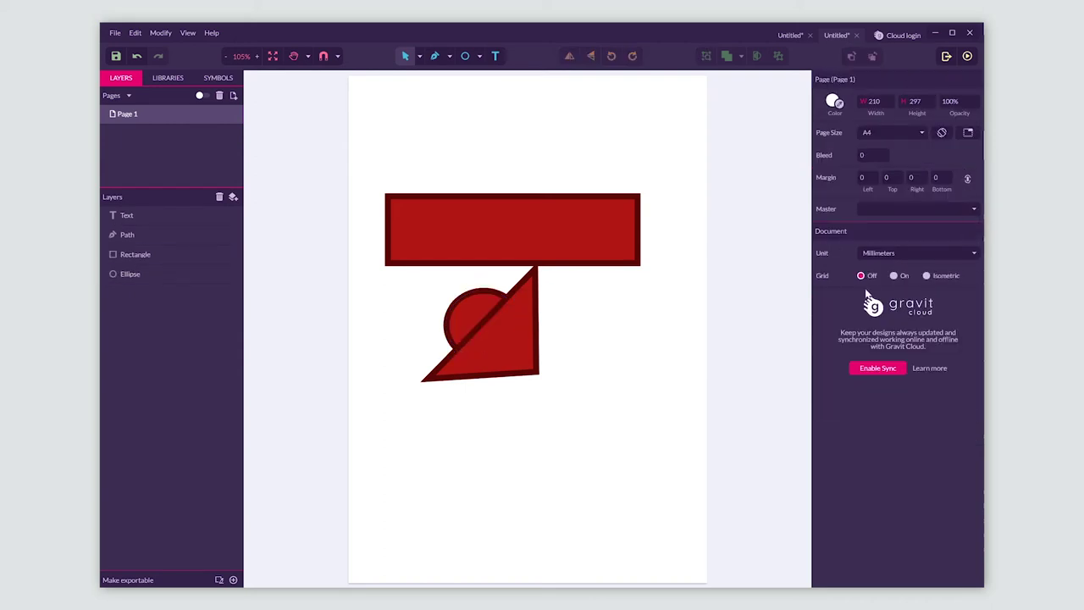
Step: Add a Blur effect with a radius of about 5.3 px to the triangle
{"action": "left_click", "coordinate": [533, 315]}
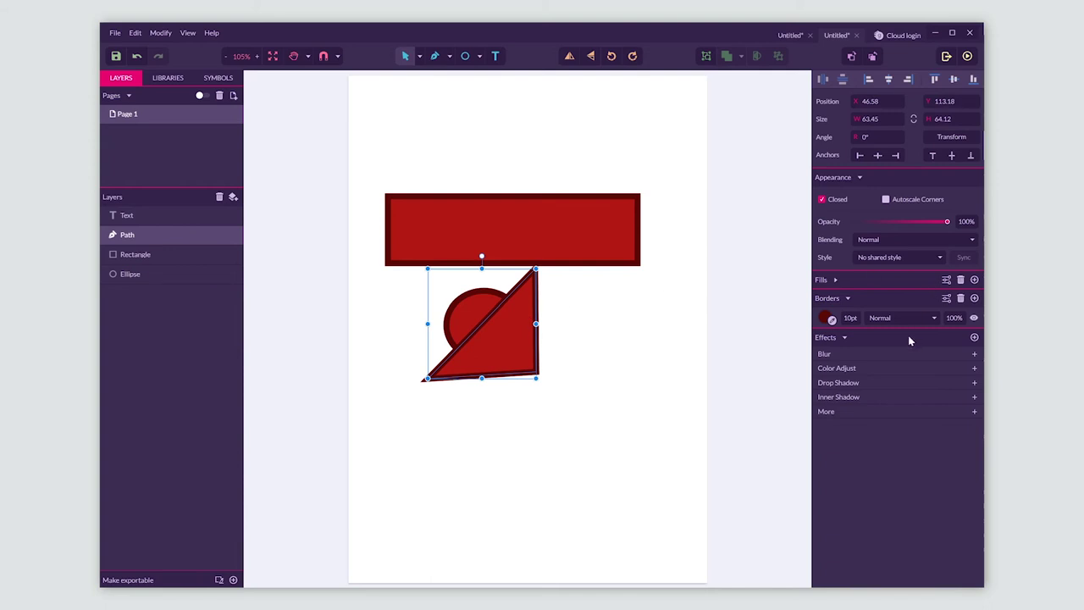
{"action": "left_click", "coordinate": [843, 353]}
{"action": "left_click_drag", "start_coordinate": [872, 379], "coordinate": [873, 379]}
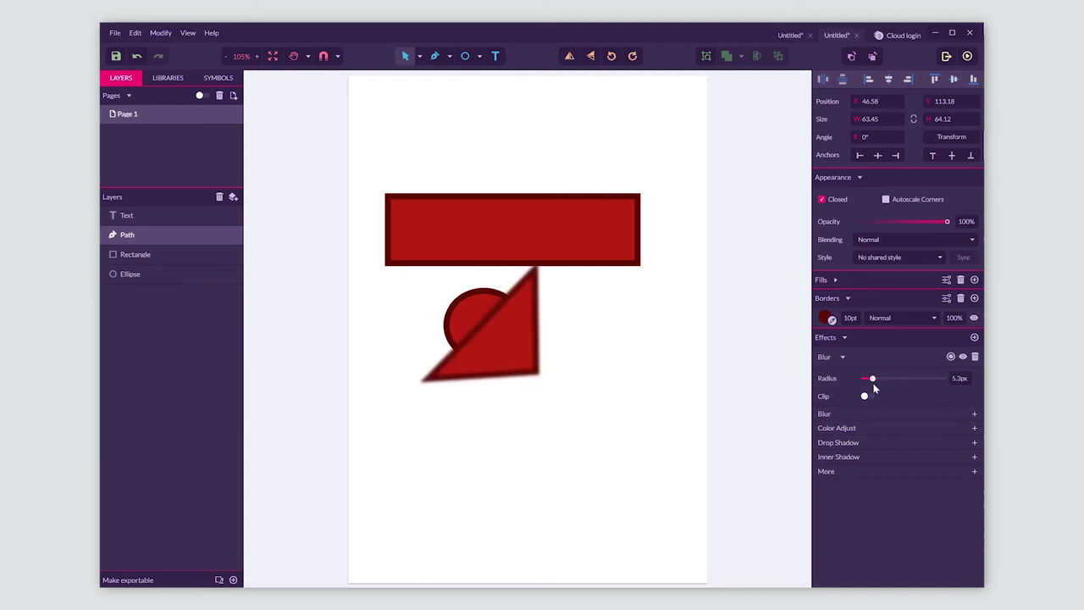
Step: Add a drop shadow with a 50 px X offset to the triangle and reduce its blur radius to 4.6 px
{"action": "left_click", "coordinate": [828, 442]}
{"action": "left_click", "coordinate": [872, 430]}
{"action": "left_click", "coordinate": [830, 379]}
{"action": "type", "text": "50"}
{"action": "key", "text": "Return"}
Step: Browse the libraries' Lines, Shapes and Emojis categories and place the devil emoji over the triangle
{"action": "left_click", "coordinate": [174, 77]}
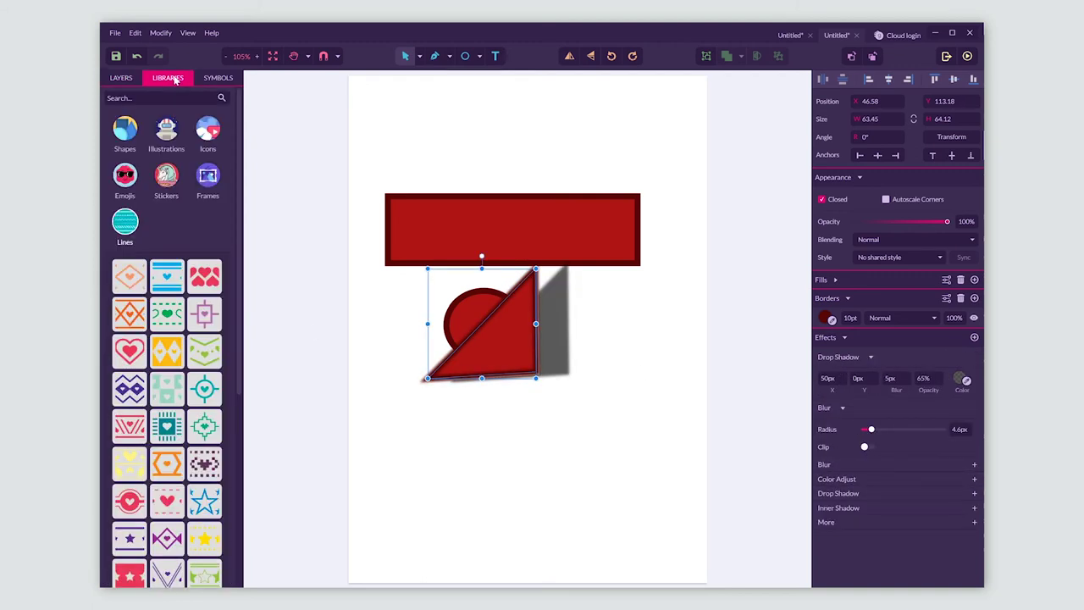
{"action": "left_click", "coordinate": [125, 222]}
{"action": "left_click", "coordinate": [124, 129]}
{"action": "left_click", "coordinate": [126, 562]}
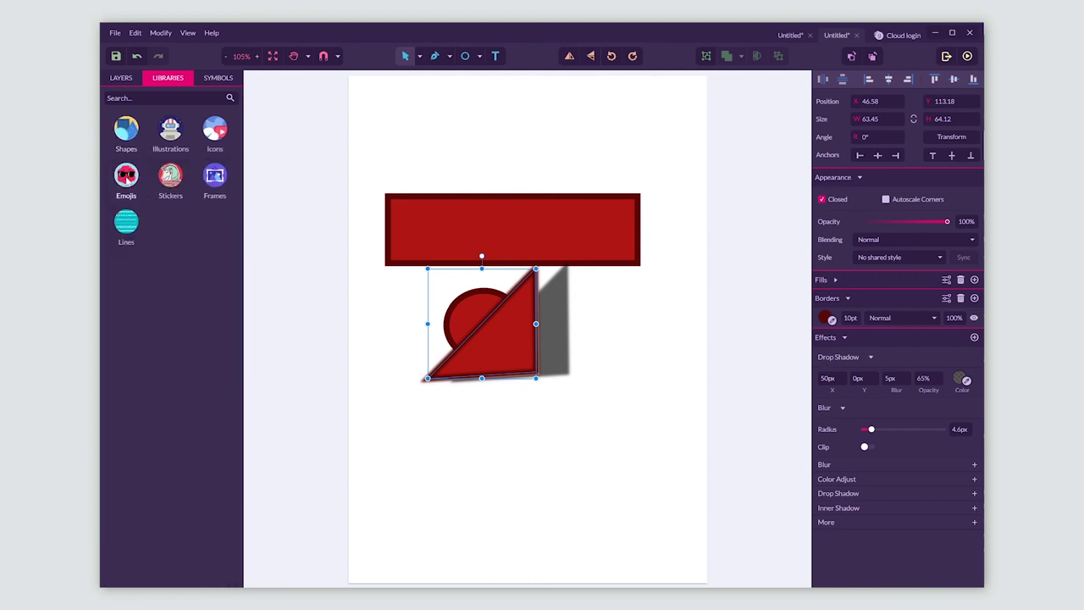
{"action": "left_click_drag", "start_coordinate": [170, 287], "coordinate": [528, 327]}
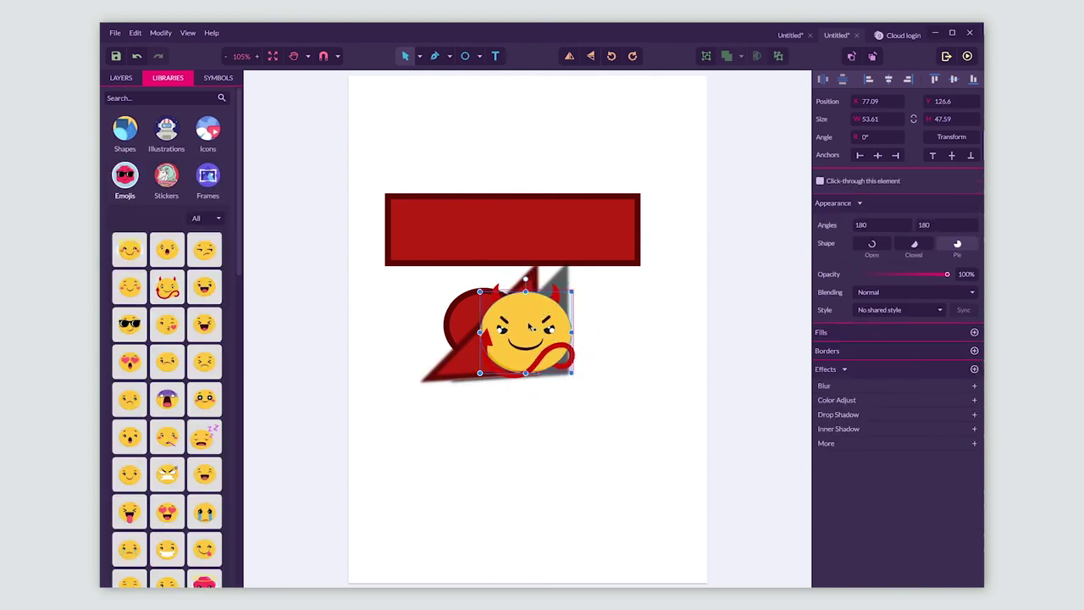
Step: Examine the individual paths and ellipses that make up the devil emoji group
{"action": "left_click", "coordinate": [121, 78]}
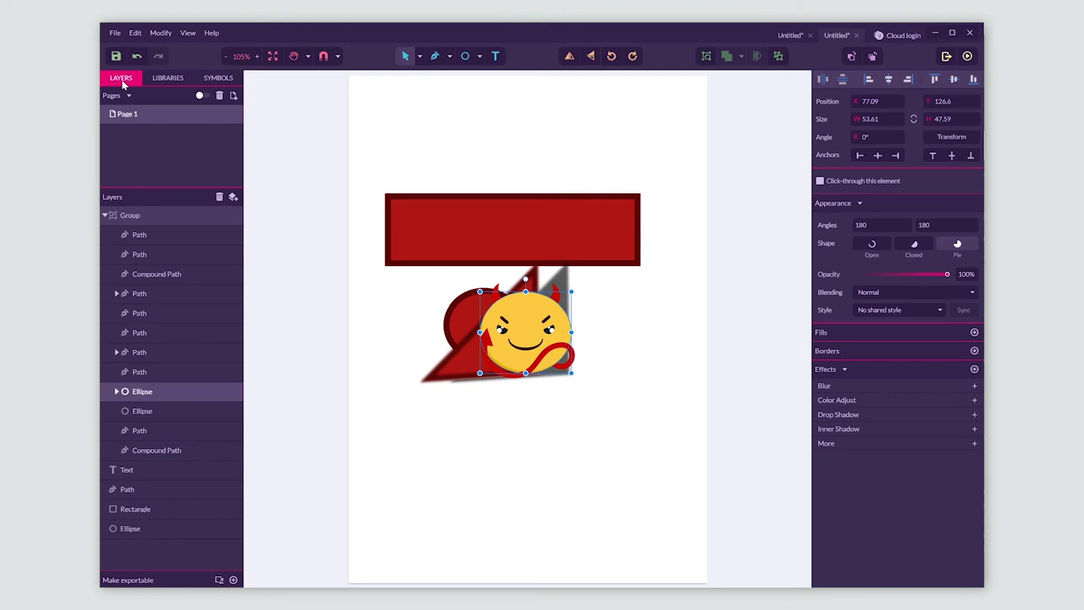
{"action": "left_click", "coordinate": [127, 396]}
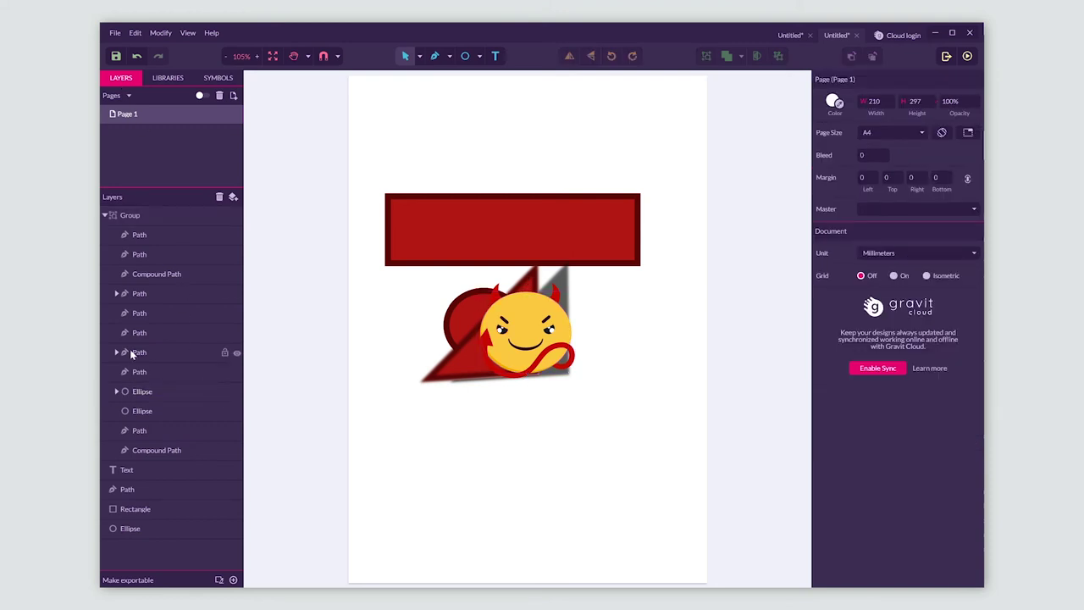
{"action": "left_click", "coordinate": [131, 350]}
{"action": "left_click", "coordinate": [138, 333]}
{"action": "left_click", "coordinate": [140, 314]}
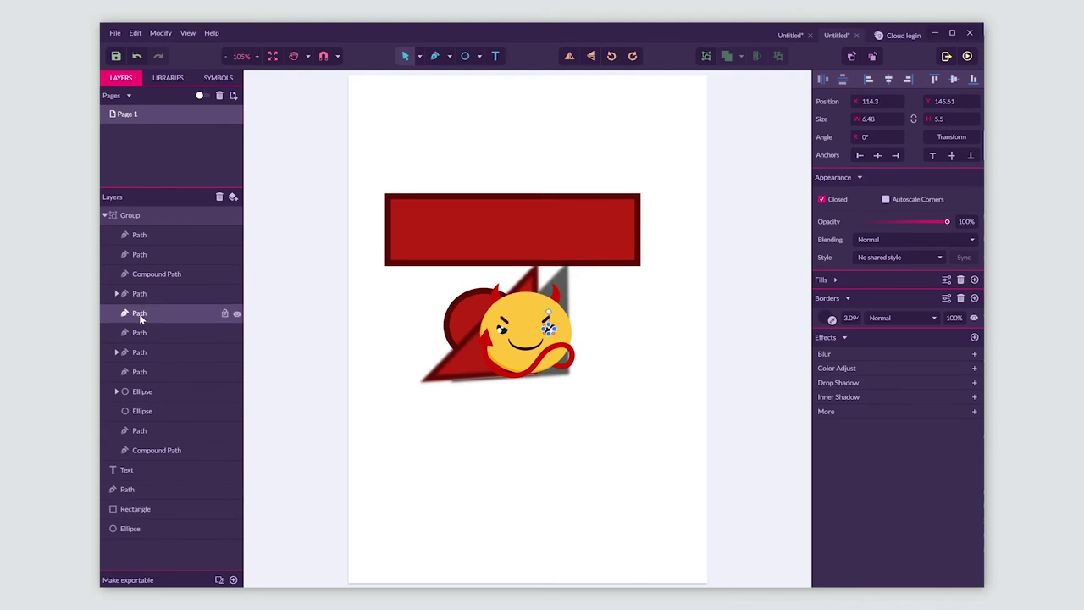
{"action": "left_click", "coordinate": [139, 297]}
{"action": "left_click", "coordinate": [182, 330]}
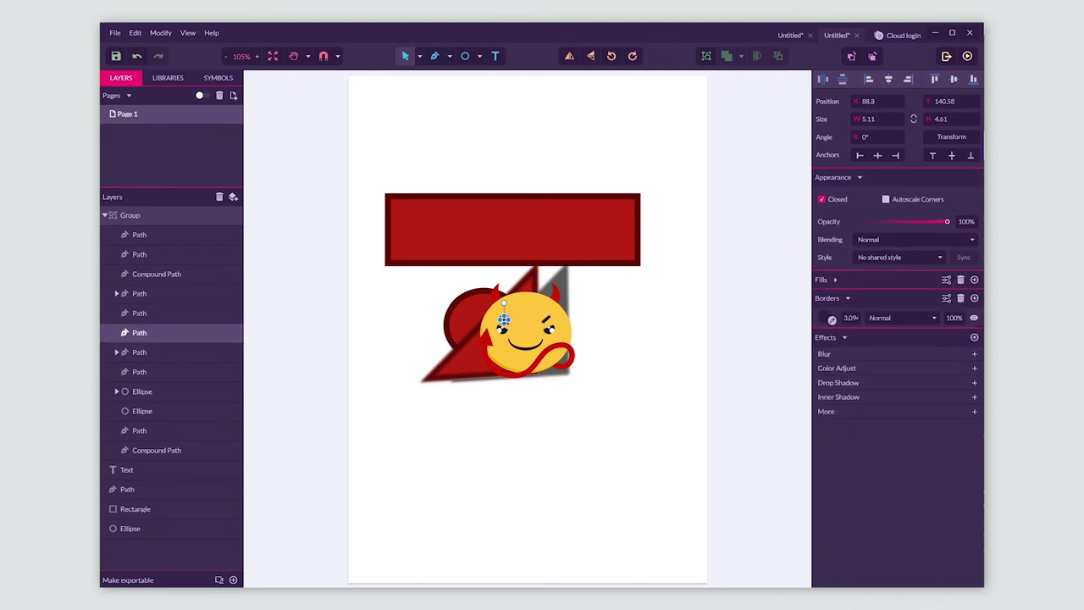
Step: Delete the devil emoji from the page
{"action": "left_click", "coordinate": [545, 353]}
{"action": "left_click", "coordinate": [543, 329]}
{"action": "key", "text": "Delete"}
{"action": "left_click", "coordinate": [543, 333]}
{"action": "key", "text": "Delete"}
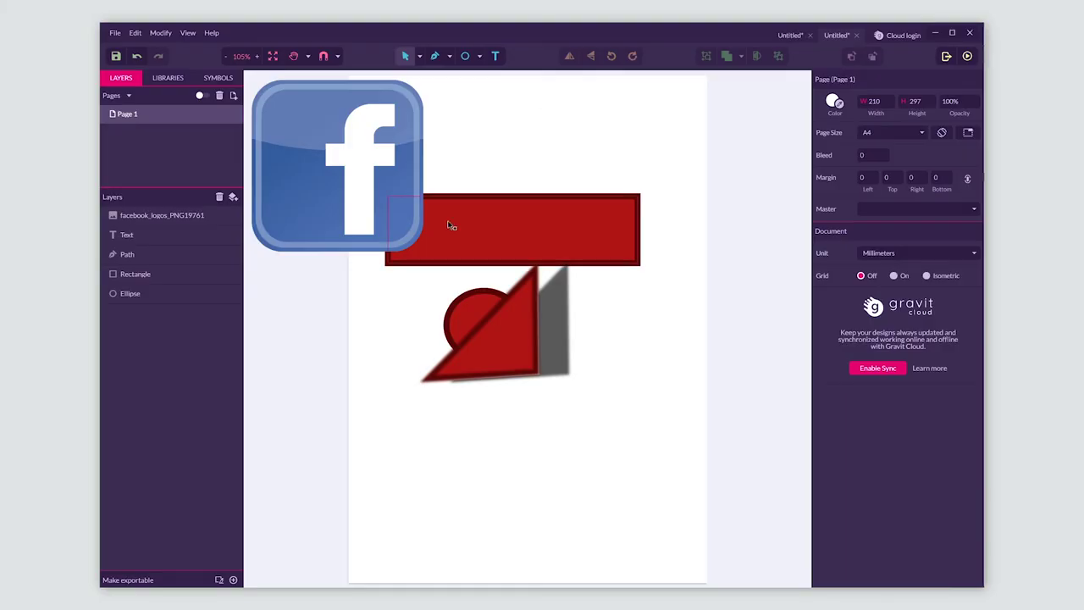
Step: Delete the text, path, rectangle and ellipse layers
{"action": "left_click", "coordinate": [152, 241]}
{"action": "left_click", "coordinate": [159, 297], "text": "shift"}
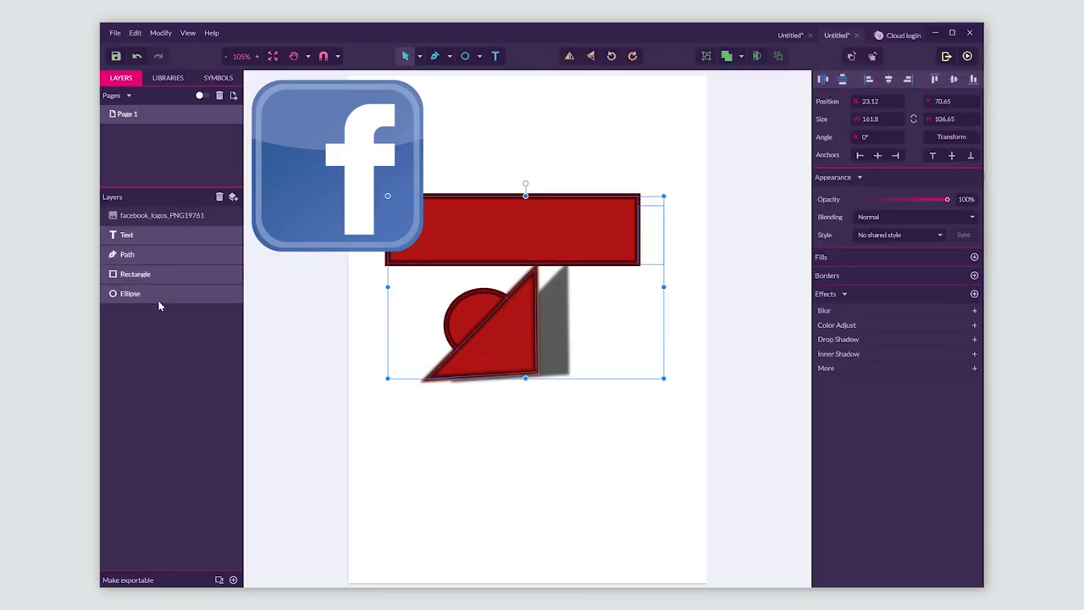
{"action": "left_click", "coordinate": [219, 196]}
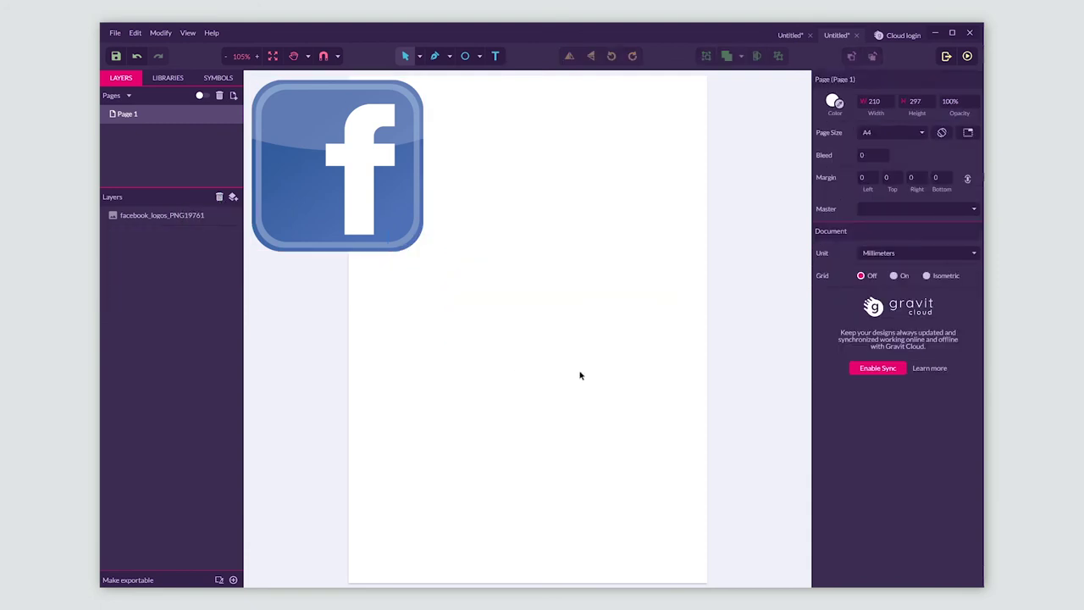
Step: Draw a square about 102 mm wide in the middle of the page with the Rectangle tool
{"action": "left_click", "coordinate": [479, 56]}
{"action": "left_click", "coordinate": [508, 92]}
{"action": "left_click_drag", "start_coordinate": [442, 445], "coordinate": [618, 283]}
Step: Fill the square with the logo's blue, #4B6FC3, and round its corners
{"action": "left_click", "coordinate": [836, 280]}
{"action": "left_click", "coordinate": [826, 299]}
{"action": "left_click", "coordinate": [930, 350]}
{"action": "left_click", "coordinate": [898, 405]}
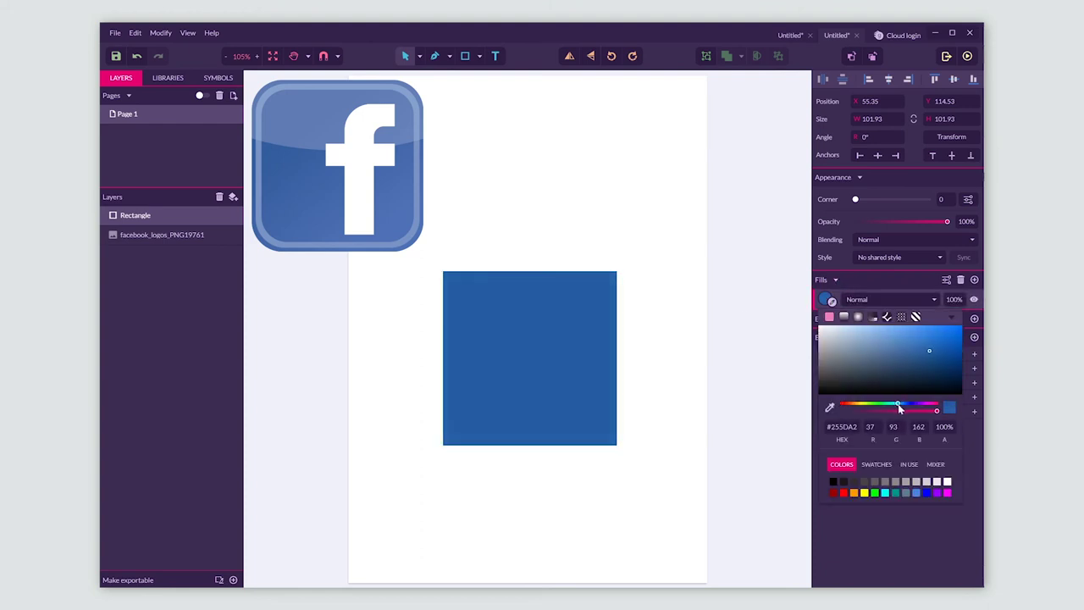
{"action": "left_click_drag", "start_coordinate": [929, 350], "coordinate": [927, 339]}
{"action": "left_click_drag", "start_coordinate": [898, 403], "coordinate": [900, 404]}
{"action": "left_click_drag", "start_coordinate": [927, 338], "coordinate": [908, 342]}
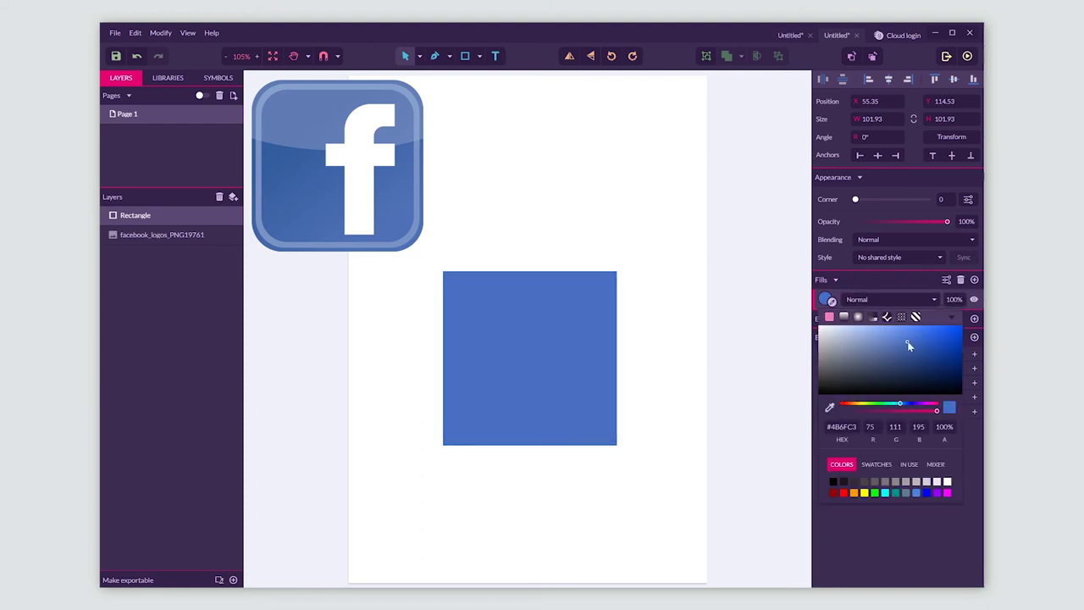
{"action": "left_click_drag", "start_coordinate": [856, 200], "coordinate": [884, 199]}
Step: Draw a smaller square inside the blue rounded square, and center the blue one horizontally and vertically on the page
{"action": "left_click", "coordinate": [465, 56]}
{"action": "mouse_move", "coordinate": [455, 433]}
{"action": "left_mouse_down"}
{"action": "mouse_move", "coordinate": [600, 300]}
{"action": "mouse_move", "coordinate": [603, 283]}
{"action": "left_mouse_up"}
{"action": "left_click", "coordinate": [136, 235]}
{"action": "left_click", "coordinate": [889, 79]}
{"action": "left_click", "coordinate": [955, 80]}
Step: Give the inner square a 10pt border and remove its fill
{"action": "left_click", "coordinate": [136, 215]}
{"action": "left_click", "coordinate": [975, 319]}
{"action": "left_click", "coordinate": [825, 299]}
{"action": "left_click", "coordinate": [876, 339]}
{"action": "left_click", "coordinate": [961, 279]}
{"action": "left_click", "coordinate": [825, 318]}
{"action": "left_click", "coordinate": [842, 363]}
Step: Enlarge the inner square to about 94 mm with a corner radius of 52 and a light blue #83A2EA border
{"action": "left_click_drag", "start_coordinate": [855, 199], "coordinate": [875, 200]}
{"action": "left_click_drag", "start_coordinate": [602, 255], "coordinate": [609, 249]}
{"action": "left_click_drag", "start_coordinate": [877, 199], "coordinate": [884, 199]}
{"action": "left_click", "coordinate": [826, 318]}
{"action": "left_click_drag", "start_coordinate": [869, 356], "coordinate": [880, 348]}
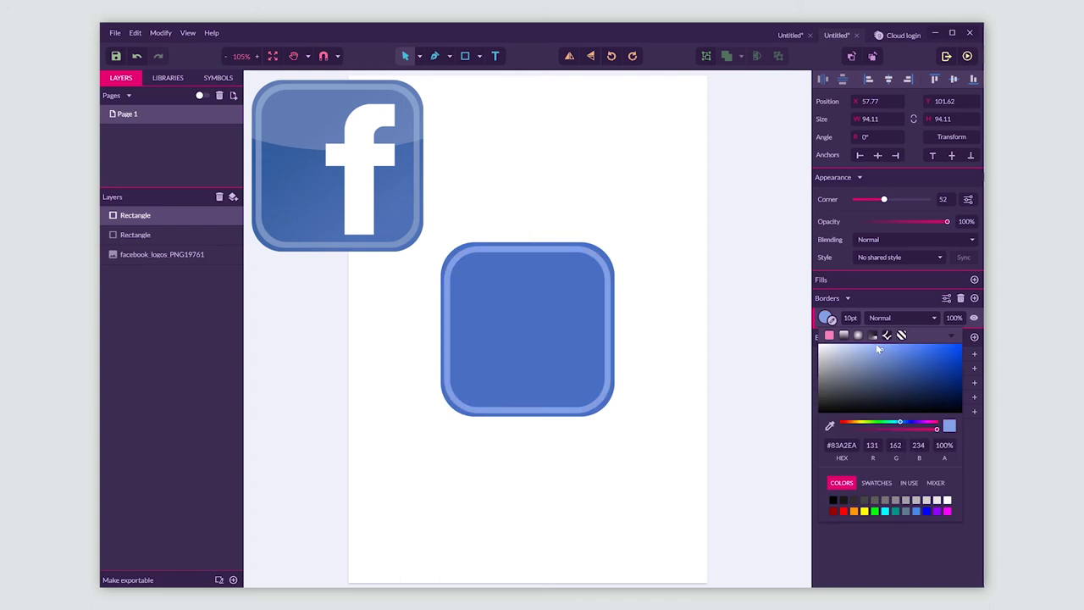
Step: Draw a large ellipse about 356 mm wide whose lower edge crosses the rounded square
{"action": "left_click", "coordinate": [480, 56]}
{"action": "left_click", "coordinate": [505, 106]}
{"action": "scroll", "coordinate": [396, 159], "scroll_direction": "down", "scroll_amount": 5}
{"action": "left_click_drag", "start_coordinate": [329, 99], "coordinate": [585, 227]}
Step: Hide the large ellipse's border and give it a near-white fill at 32% opacity
{"action": "left_click", "coordinate": [974, 344]}
{"action": "left_click", "coordinate": [974, 305]}
{"action": "left_click", "coordinate": [826, 326]}
{"action": "left_click_drag", "start_coordinate": [947, 248], "coordinate": [884, 254]}
Step: Clip the ellipse to the blue rounded square and set that square's corner radius to 56
{"action": "left_click", "coordinate": [462, 261], "text": "shift"}
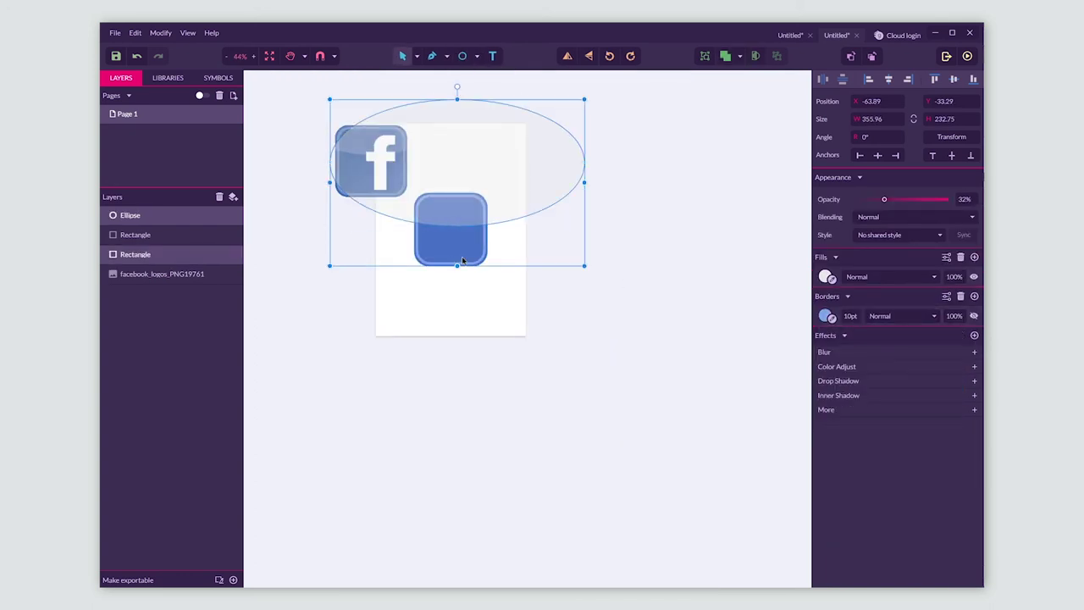
{"action": "left_click", "coordinate": [756, 57]}
{"action": "left_click", "coordinate": [622, 191]}
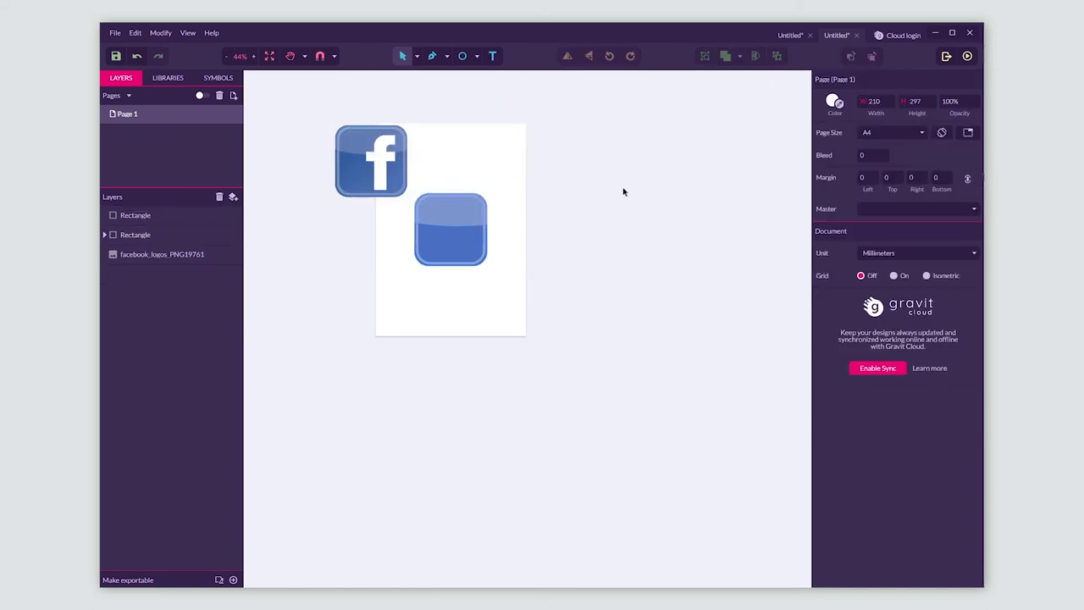
{"action": "left_click", "coordinate": [442, 208]}
{"action": "left_click_drag", "start_coordinate": [884, 225], "coordinate": [883, 227]}
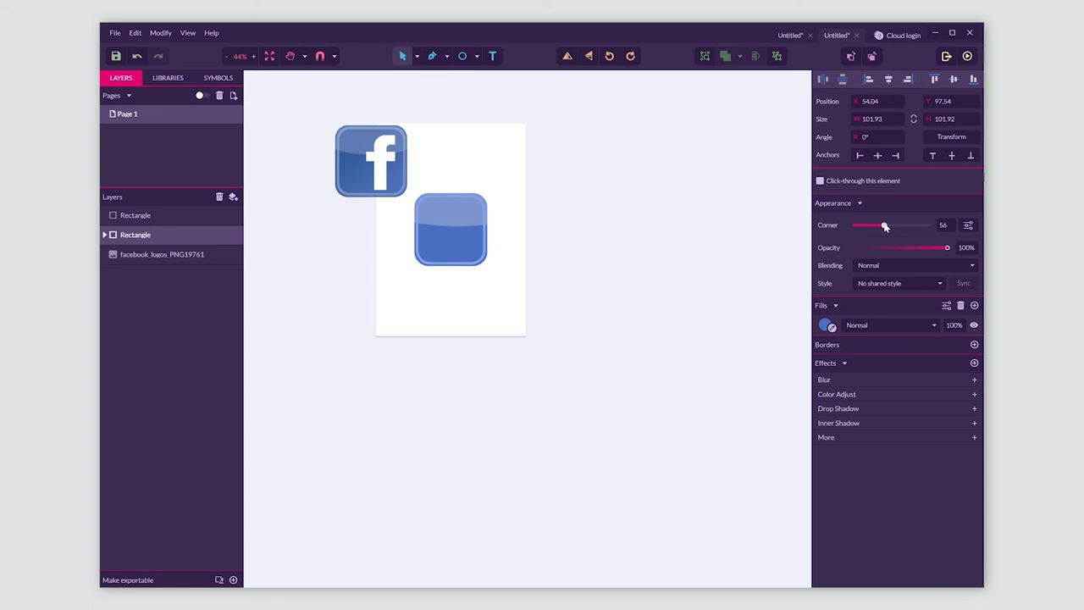
Step: Lower the clipped ellipse's opacity to 18% and shrink it to about 237 × 140 mm
{"action": "left_click", "coordinate": [104, 234]}
{"action": "left_click", "coordinate": [135, 252]}
{"action": "left_click_drag", "start_coordinate": [883, 247], "coordinate": [869, 253]}
{"action": "left_click_drag", "start_coordinate": [585, 100], "coordinate": [499, 111]}
{"action": "left_click", "coordinate": [576, 222]}
Step: Widen the clipped ellipse to the right so its highlight curve spans the rounded square
{"action": "left_click", "coordinate": [142, 256]}
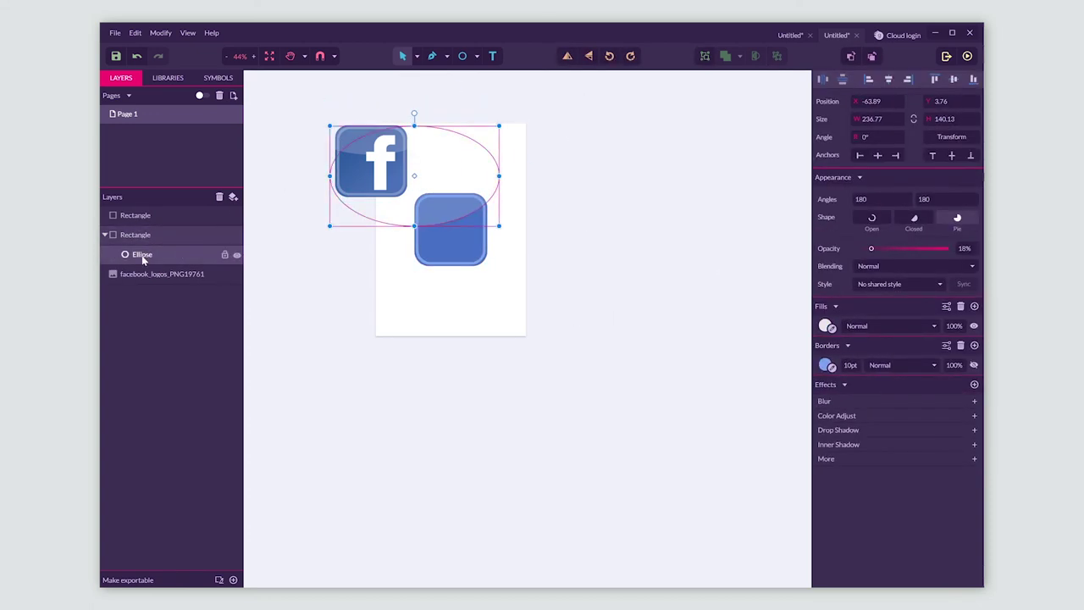
{"action": "left_click_drag", "start_coordinate": [499, 169], "coordinate": [551, 168]}
{"action": "left_click", "coordinate": [466, 382]}
{"action": "left_click", "coordinate": [271, 57]}
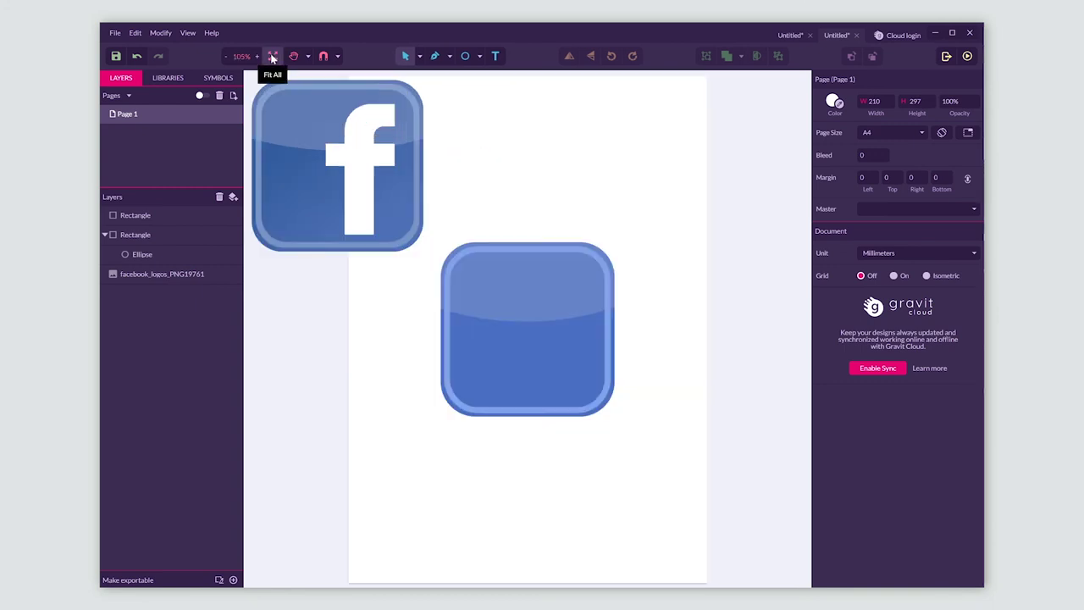
Step: Try adding the text "F" and move it into the middle of the rounded square
{"action": "left_click", "coordinate": [496, 57]}
{"action": "left_click", "coordinate": [547, 367]}
{"action": "type", "text": "F"}
{"action": "left_click", "coordinate": [885, 218]}
{"action": "left_click", "coordinate": [953, 218]}
{"action": "left_click_drag", "start_coordinate": [595, 537], "coordinate": [546, 337]}
Step: Try a different font and a larger size for the F
{"action": "left_click", "coordinate": [834, 200]}
{"action": "left_click", "coordinate": [945, 202]}
{"action": "scroll", "coordinate": [878, 277], "scroll_direction": "up", "scroll_amount": 4}
{"action": "left_click", "coordinate": [878, 277]}
{"action": "left_click", "coordinate": [951, 217]}
{"action": "key", "text": "shift+Up"}
{"action": "key", "text": "shift+Up"}
{"action": "key", "text": "shift+Up"}
{"action": "key", "text": "shift+Up"}
{"action": "key", "text": "shift+Up"}
Step: Delete the F from the rounded square
{"action": "left_click", "coordinate": [618, 338]}
{"action": "left_click", "coordinate": [551, 340]}
{"action": "key", "text": "Delete"}
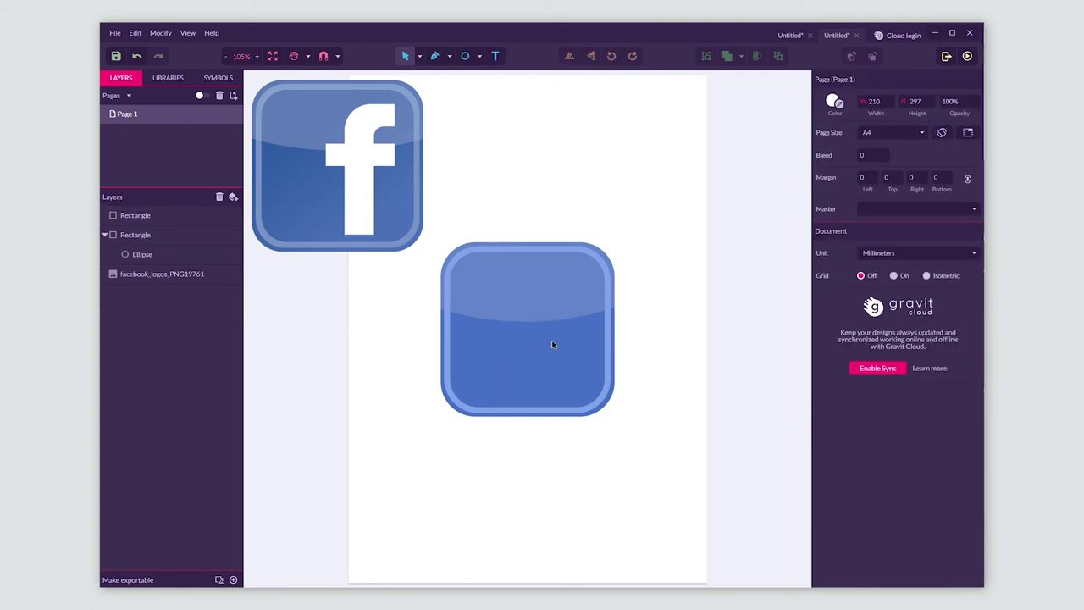
Step: Draw a white upright rectangle about 18.6 × 54.9 mm inside the rounded square as the letter's stem
{"action": "scroll", "coordinate": [552, 340], "scroll_direction": "up", "scroll_amount": 5}
{"action": "scroll", "coordinate": [552, 340], "scroll_direction": "up", "scroll_amount": 1}
{"action": "key", "text": "r"}
{"action": "left_click_drag", "start_coordinate": [494, 483], "coordinate": [578, 254]}
{"action": "left_click_drag", "start_coordinate": [530, 353], "coordinate": [514, 353]}
{"action": "scroll", "coordinate": [514, 350], "scroll_direction": "up", "scroll_amount": 2}
{"action": "left_click_drag", "start_coordinate": [577, 378], "coordinate": [570, 379]}
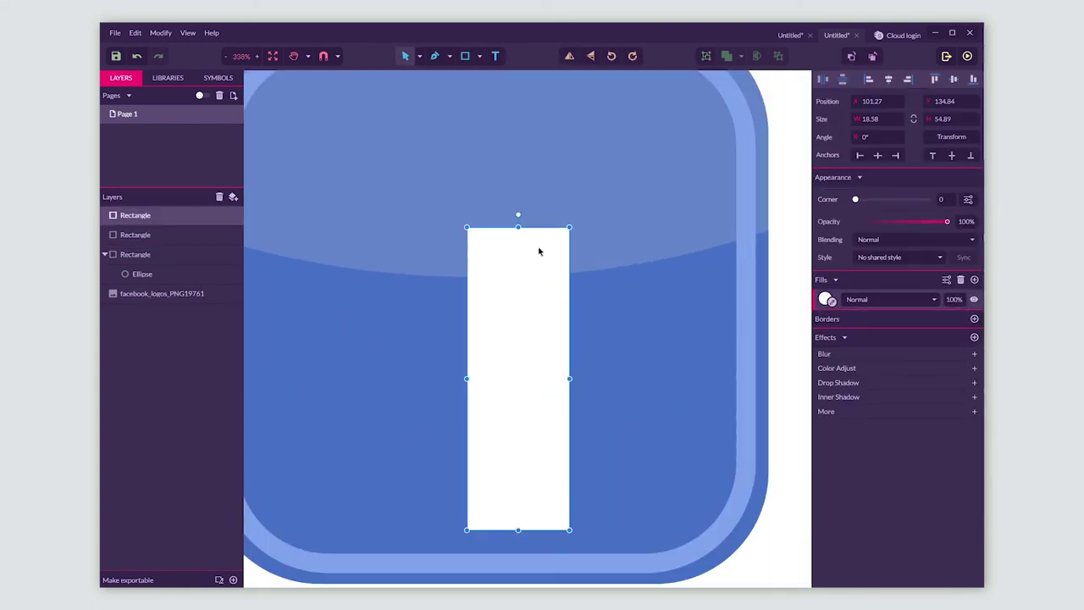
Step: Draw a four-point slanted path with the Pen above the stem's top edge and fill it with the stem's white
{"action": "left_click", "coordinate": [435, 57]}
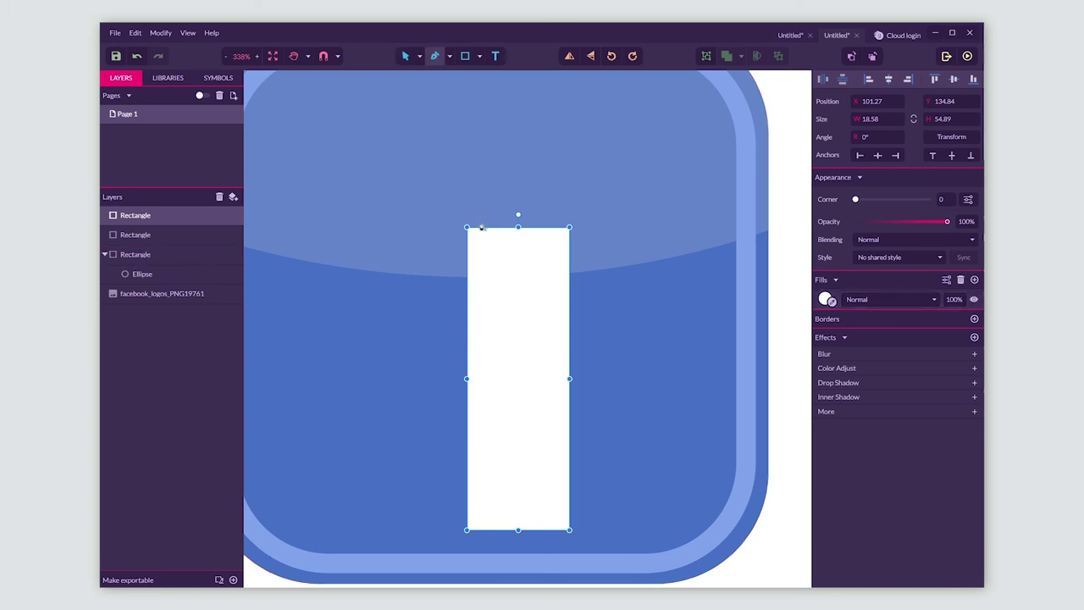
{"action": "scroll", "coordinate": [467, 222], "scroll_direction": "up", "scroll_amount": 4}
{"action": "left_click", "coordinate": [468, 212]}
{"action": "left_click", "coordinate": [784, 270]}
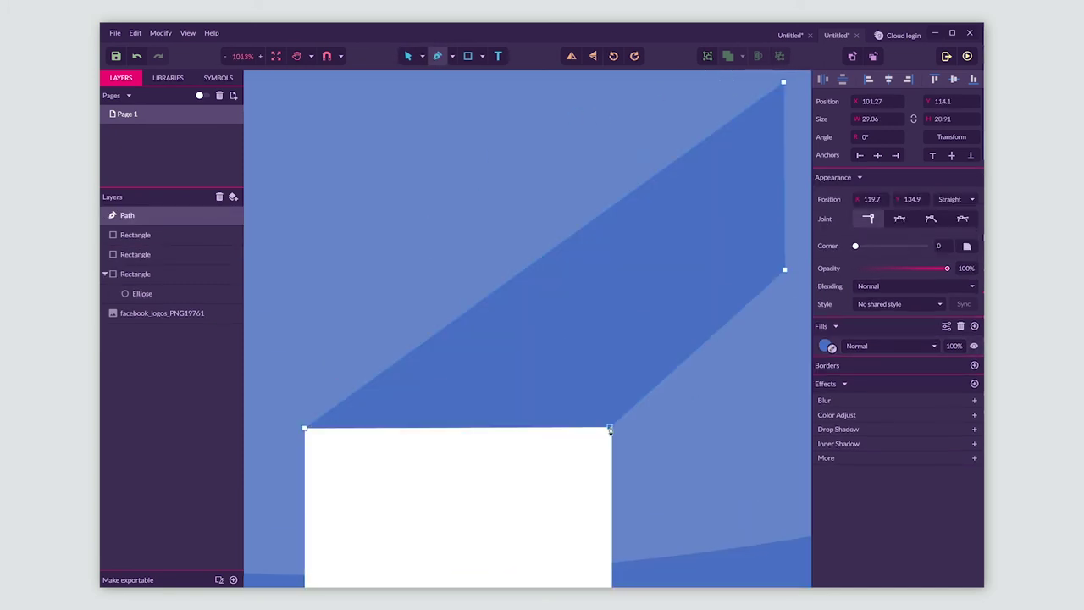
{"action": "key", "text": "i"}
{"action": "left_click", "coordinate": [453, 432]}
Step: Align the path's lower corner points with the stem's top corners using the Subselect tool
{"action": "left_click", "coordinate": [409, 57]}
{"action": "left_click", "coordinate": [422, 57]}
{"action": "left_click", "coordinate": [444, 94]}
{"action": "left_click", "coordinate": [306, 429]}
{"action": "scroll", "coordinate": [424, 364], "scroll_direction": "down", "scroll_amount": 3}
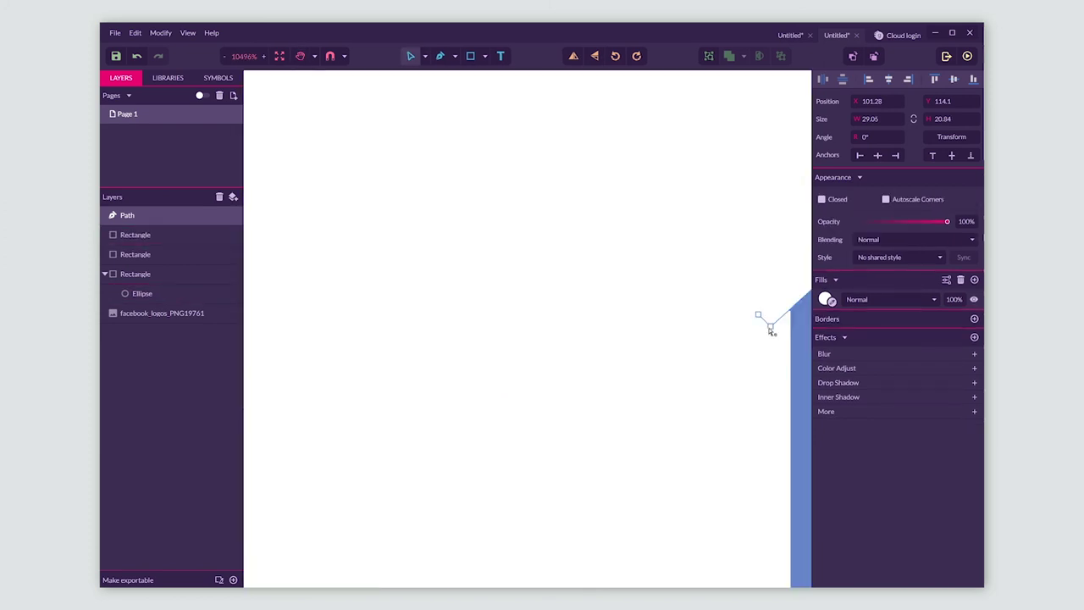
Step: Make the path's two lower points symmetric and bend the outer and inner edges into the curved hook of the f
{"action": "left_click", "coordinate": [962, 218]}
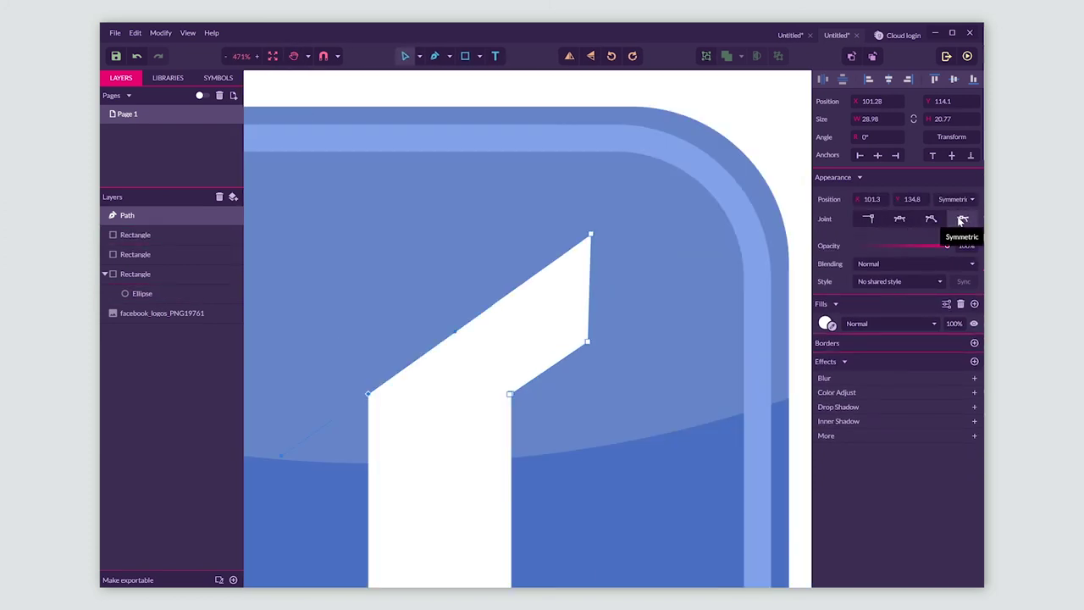
{"action": "left_click_drag", "start_coordinate": [456, 333], "coordinate": [463, 325]}
{"action": "left_click_drag", "start_coordinate": [413, 227], "coordinate": [409, 208]}
{"action": "left_click", "coordinate": [510, 394]}
{"action": "left_click", "coordinate": [963, 219]}
{"action": "left_click_drag", "start_coordinate": [541, 373], "coordinate": [524, 325]}
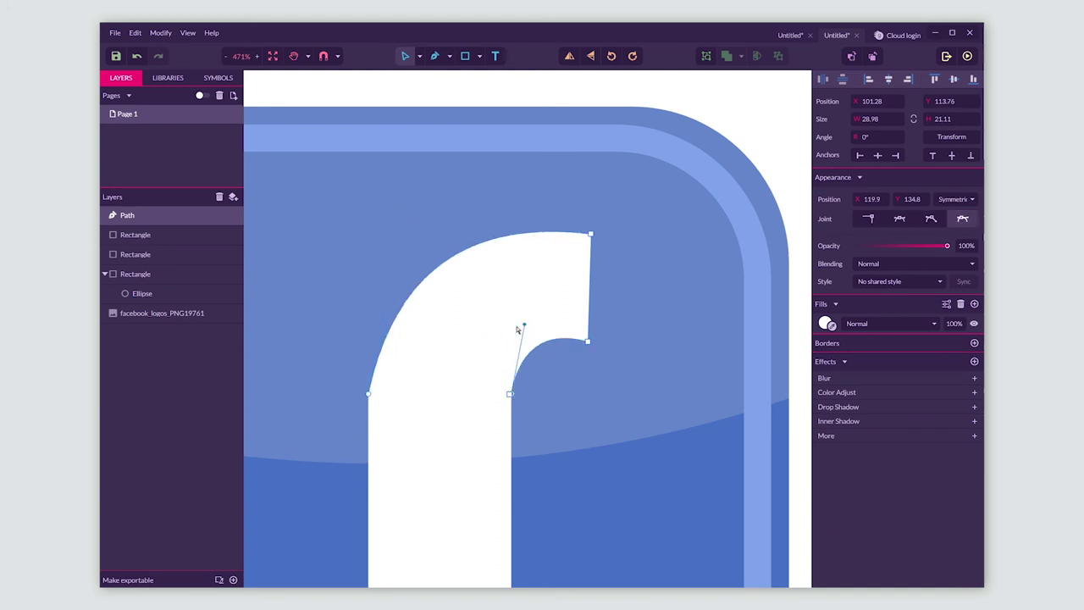
Step: Extend the open end of the hook outward until the path is about 31.4 mm wide
{"action": "scroll", "coordinate": [463, 366], "scroll_direction": "down", "scroll_amount": 3}
{"action": "scroll", "coordinate": [463, 365], "scroll_direction": "up", "scroll_amount": 2}
{"action": "scroll", "coordinate": [463, 365], "scroll_direction": "up", "scroll_amount": 2}
{"action": "left_click", "coordinate": [571, 330]}
{"action": "scroll", "coordinate": [542, 399], "scroll_direction": "down", "scroll_amount": 2}
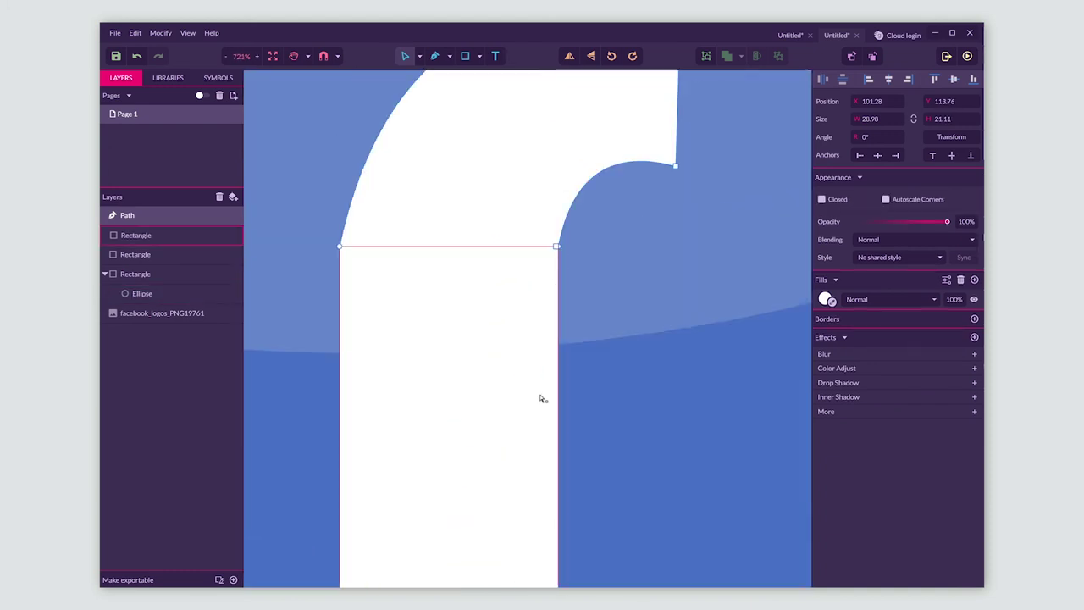
{"action": "scroll", "coordinate": [542, 399], "scroll_direction": "down", "scroll_amount": 5}
{"action": "left_click", "coordinate": [563, 351]}
{"action": "left_click", "coordinate": [562, 347]}
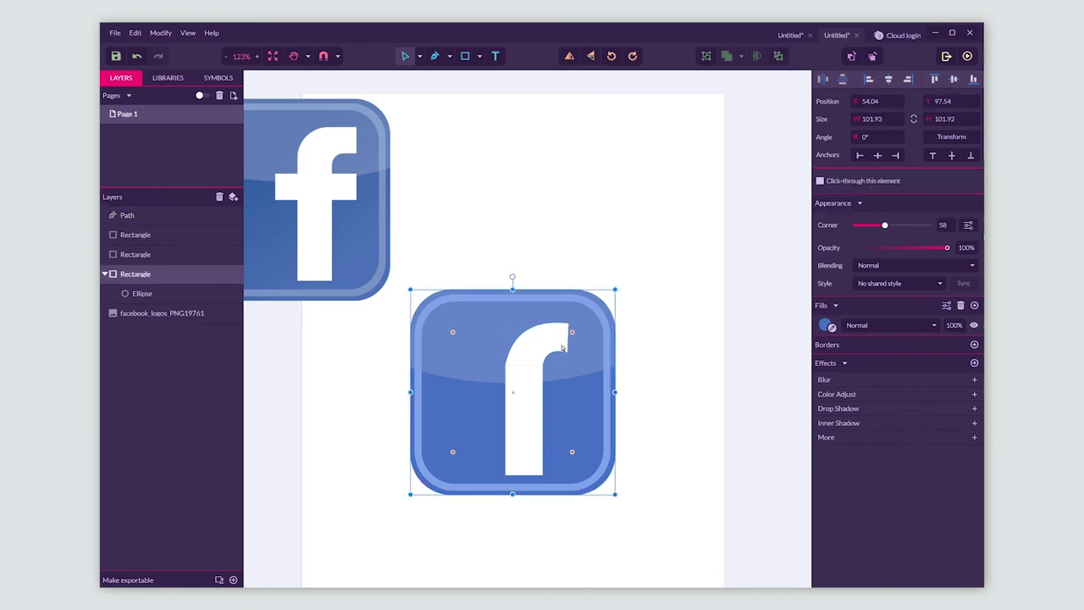
Step: Draw a horizontal rectangle about 48.8 × 13.8 mm across the stem as the letter's crossbar and fill it white
{"action": "left_click", "coordinate": [465, 56]}
{"action": "left_click_drag", "start_coordinate": [476, 415], "coordinate": [573, 389]}
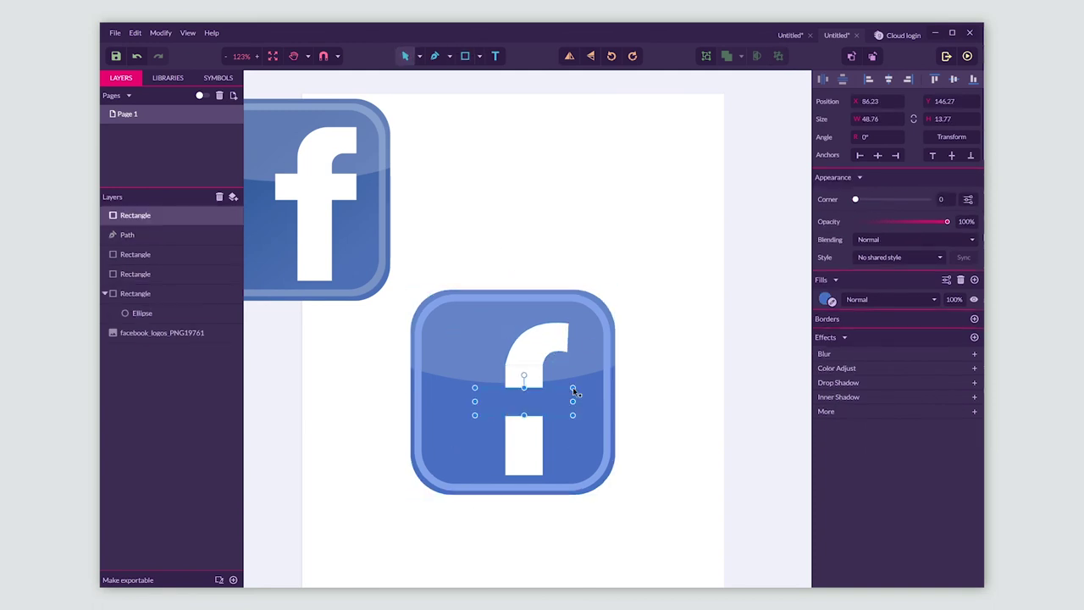
{"action": "left_click", "coordinate": [824, 301]}
{"action": "left_click_drag", "start_coordinate": [851, 343], "coordinate": [711, 315]}
{"action": "left_click", "coordinate": [711, 315]}
Step: Narrow the crossbar to about 37.3 mm from both ends and move it up to just below the hook
{"action": "left_click_drag", "start_coordinate": [573, 401], "coordinate": [566, 400]}
{"action": "left_click_drag", "start_coordinate": [476, 402], "coordinate": [489, 401]}
{"action": "left_click_drag", "start_coordinate": [557, 408], "coordinate": [556, 394]}
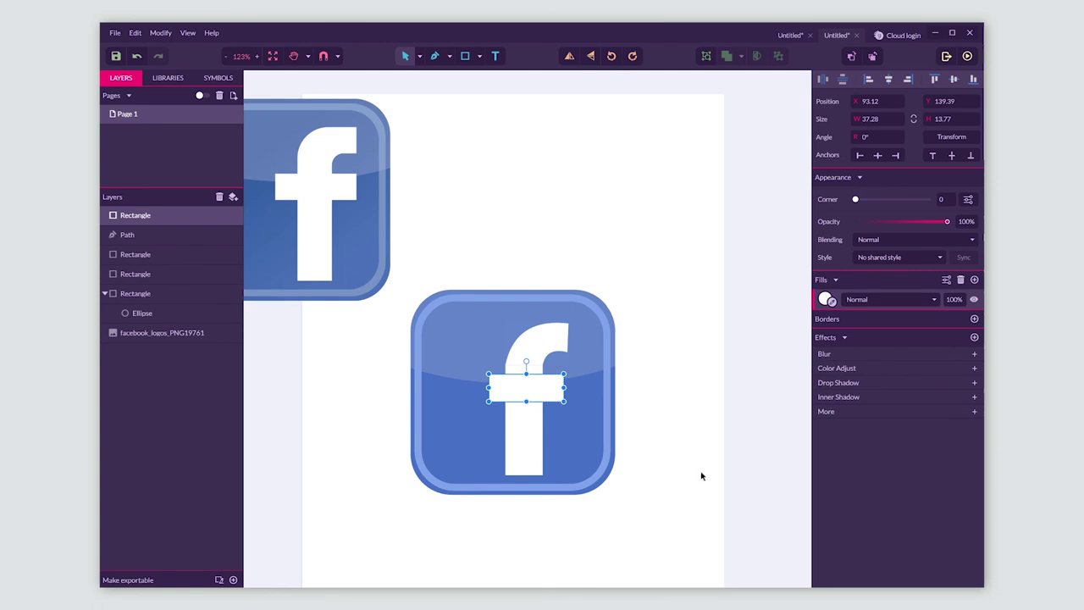
{"action": "left_click", "coordinate": [702, 473]}
{"action": "scroll", "coordinate": [677, 398], "scroll_direction": "down", "scroll_amount": 4}
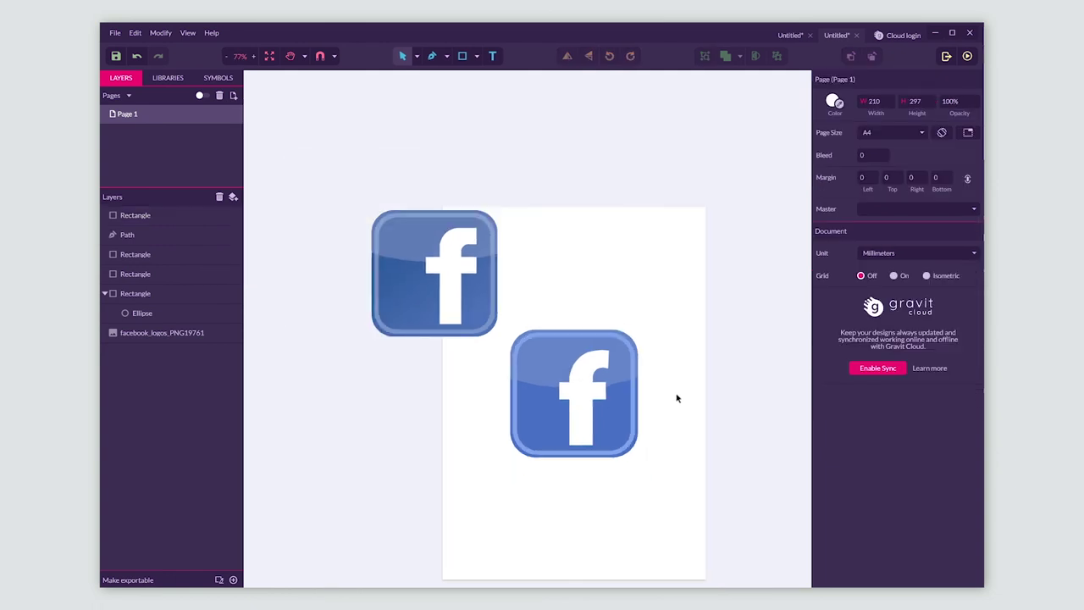
Step: Export the canvas as a PNG at 1x size with the page color as background, under the file name 13
{"action": "left_click", "coordinate": [573, 372]}
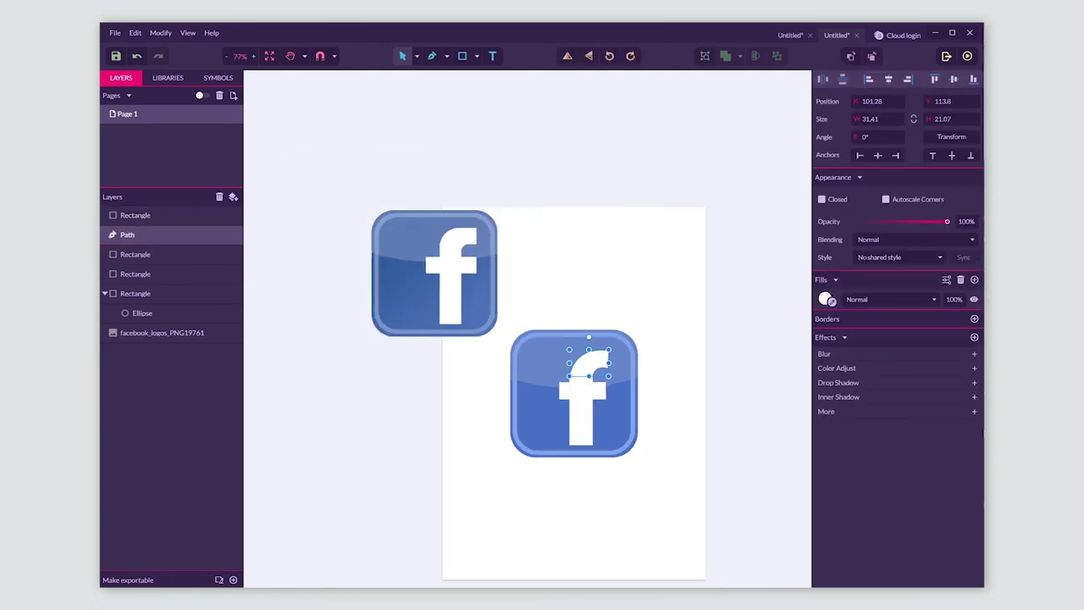
{"action": "left_click", "coordinate": [947, 56]}
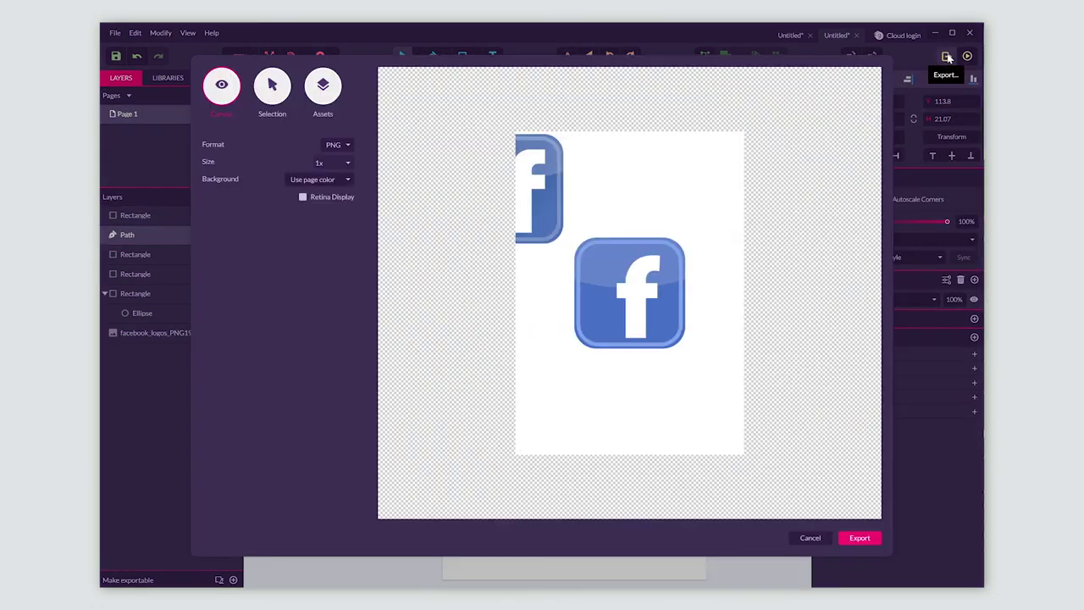
{"action": "left_click", "coordinate": [333, 146]}
{"action": "left_click", "coordinate": [333, 147]}
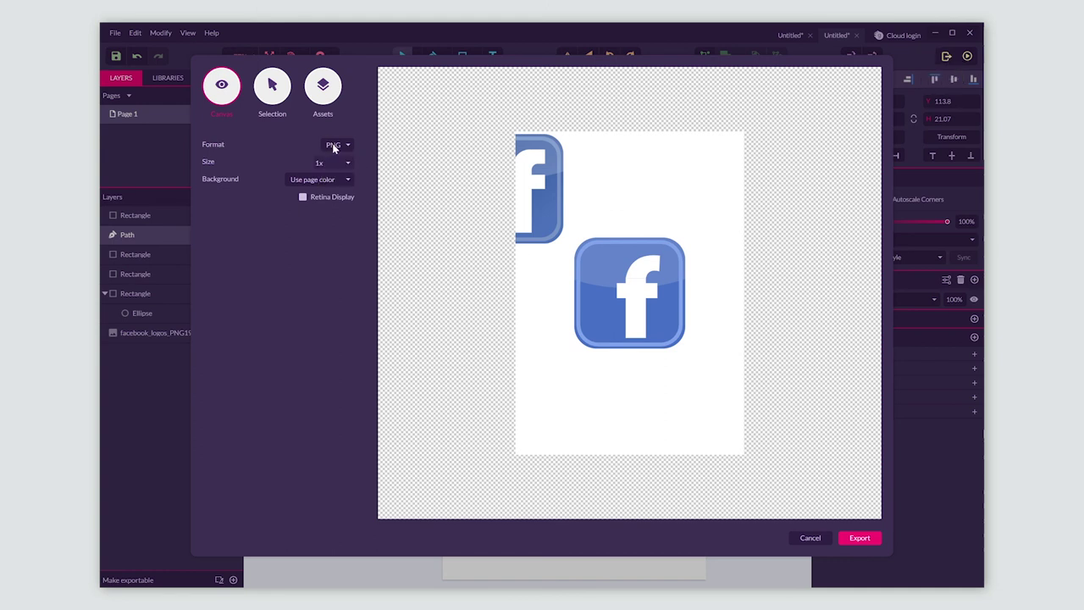
{"action": "left_click", "coordinate": [860, 538]}
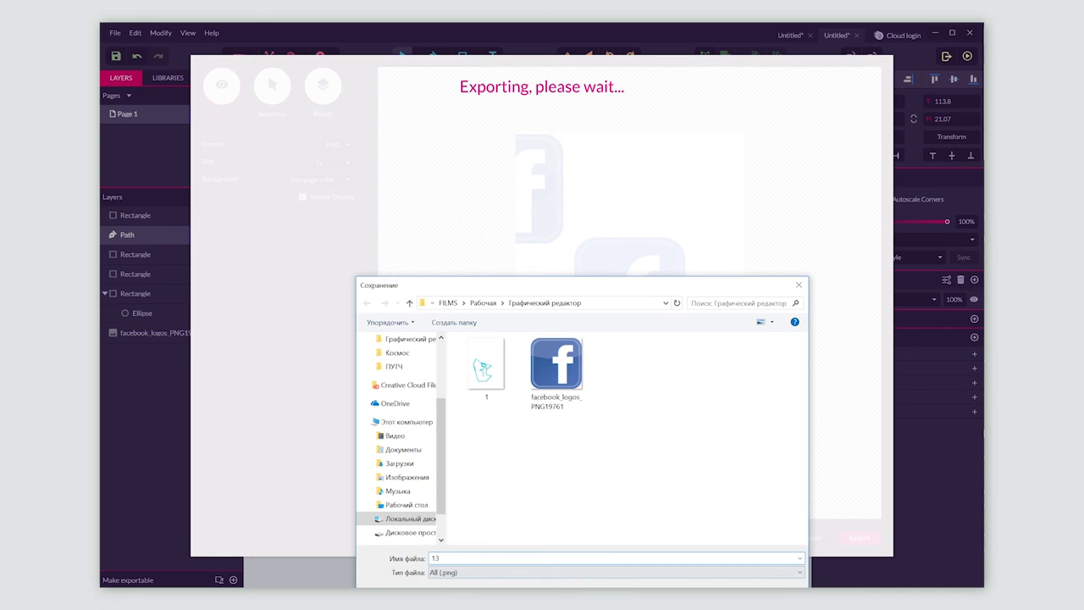
{"action": "type", "text": "13"}
{"action": "key", "text": "Return"}
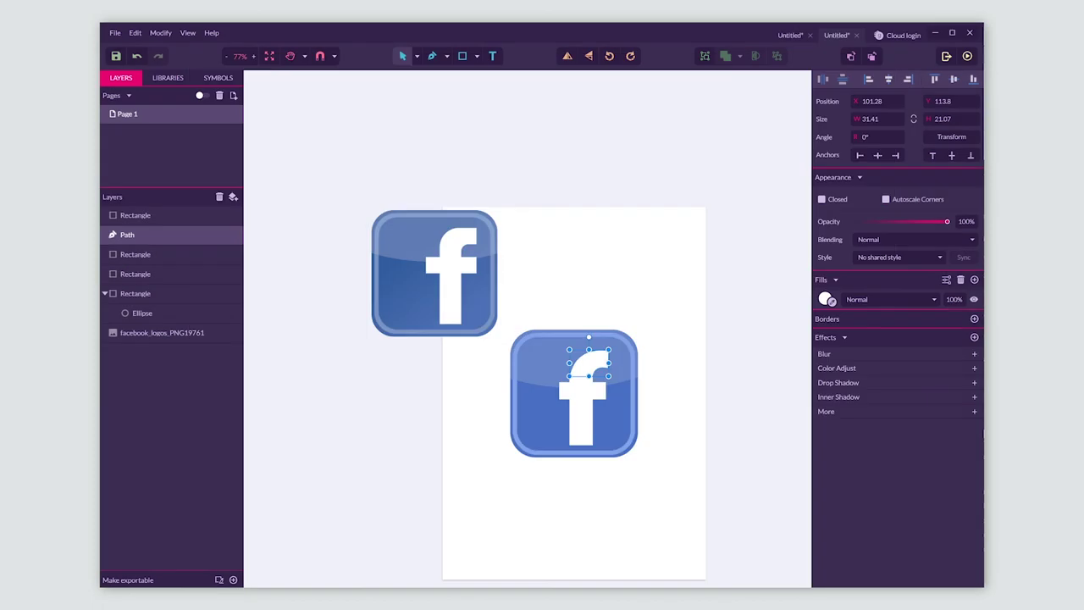
{"action": "left_click", "coordinate": [708, 454]}
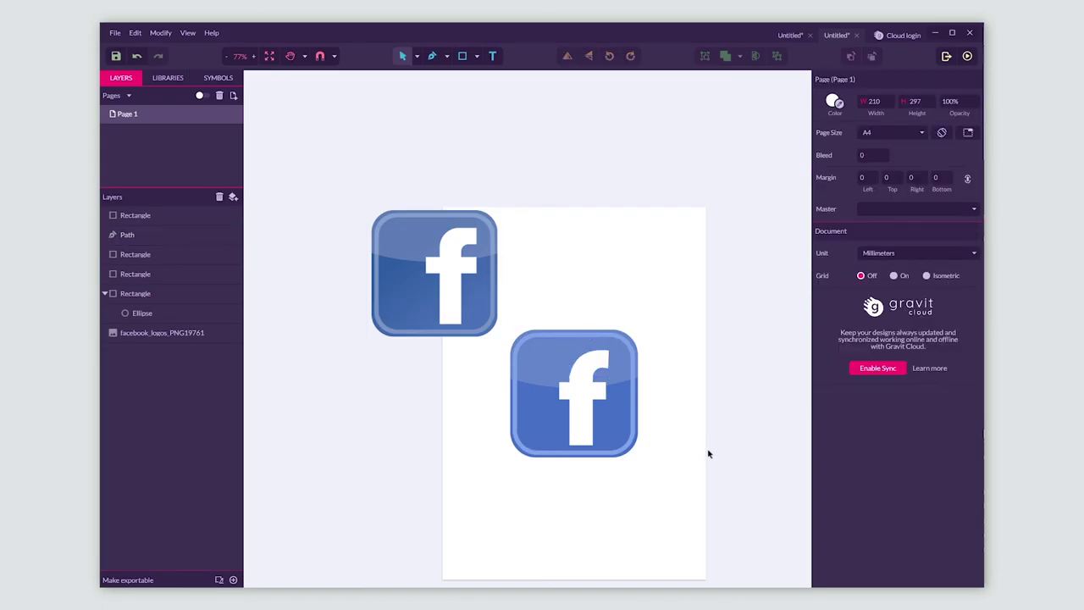